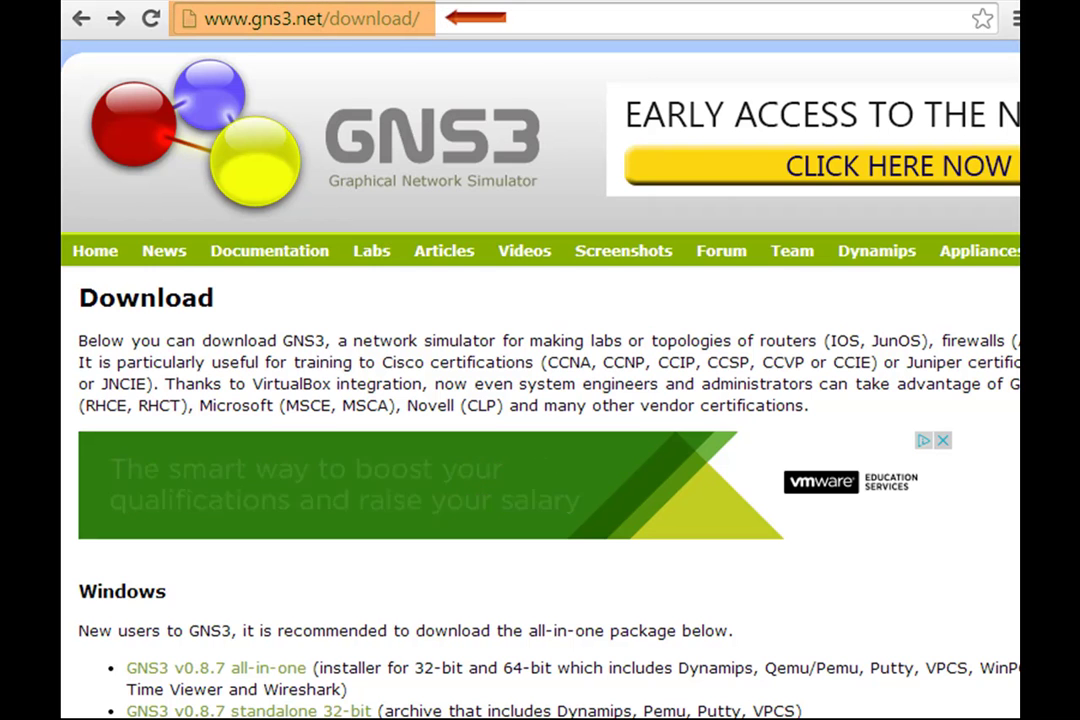
Scroll down the download page to the VPCS (Virtual PC simulator) link under Other downloads.
{"action": "scroll", "coordinate": [540, 400], "scroll_direction": "down", "scroll_amount": 8}
{"action": "scroll", "coordinate": [540, 400], "scroll_direction": "down", "scroll_amount": 2}
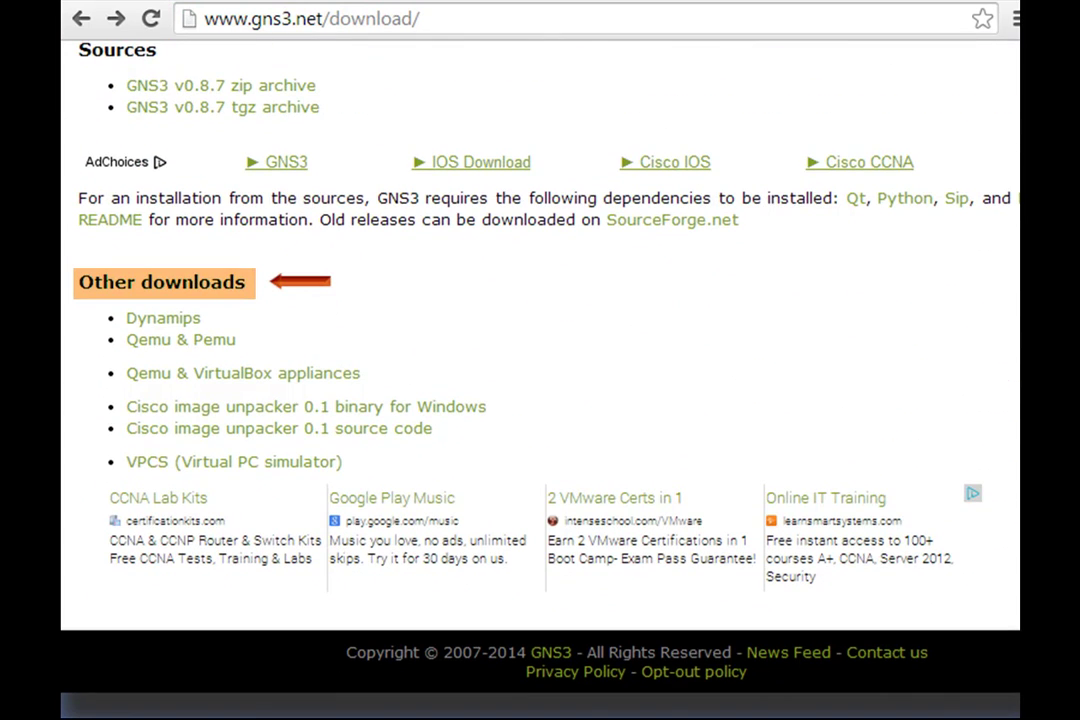
Browse all files of the VPCS SourceForge project into 0.5/beta to find vpcs_0.5b2.exe and cygwin1.dll.
{"action": "left_click", "coordinate": [146, 472]}
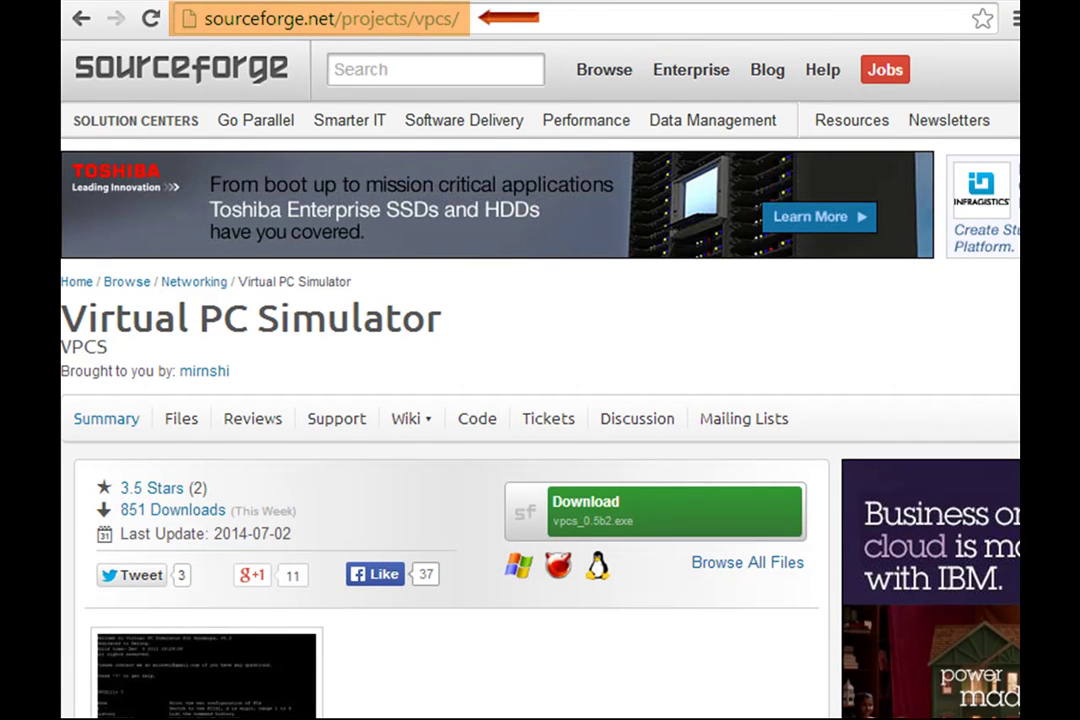
{"action": "scroll", "coordinate": [540, 400], "scroll_direction": "down", "scroll_amount": 2}
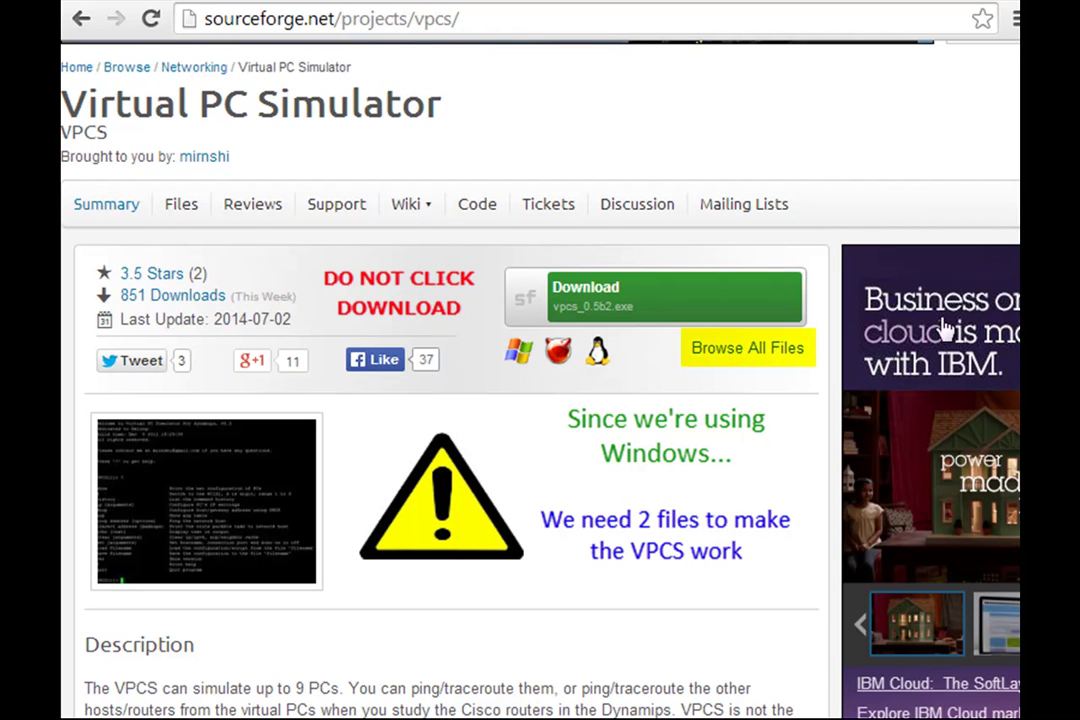
{"action": "left_click", "coordinate": [797, 349]}
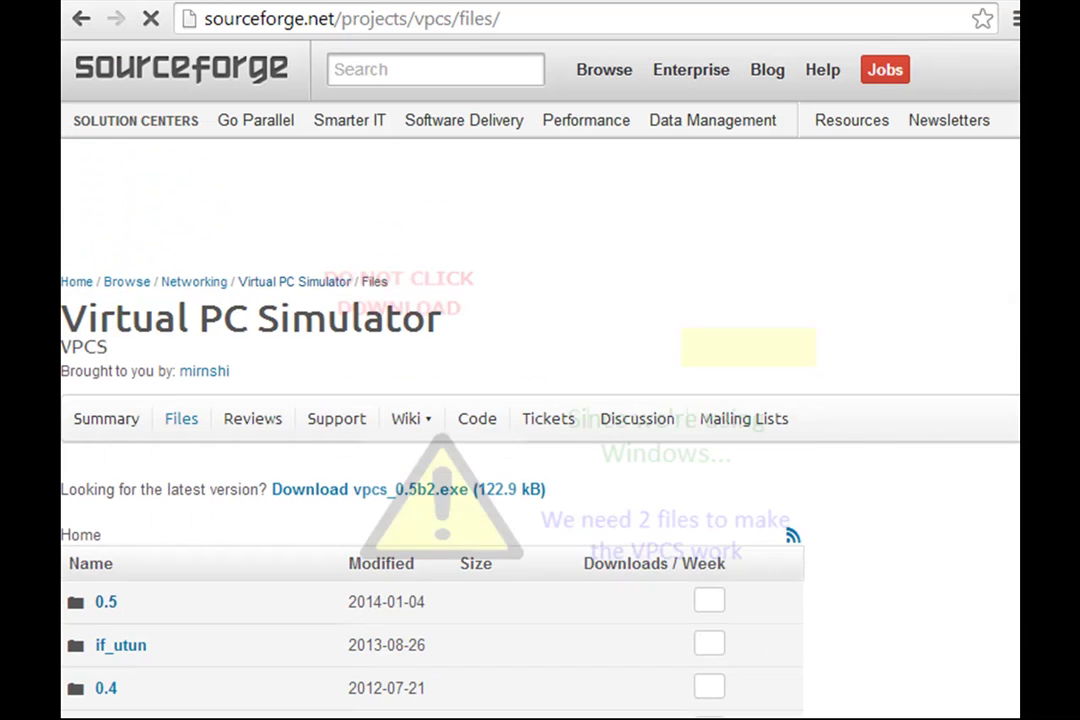
{"action": "scroll", "coordinate": [540, 450], "scroll_direction": "down", "scroll_amount": 3}
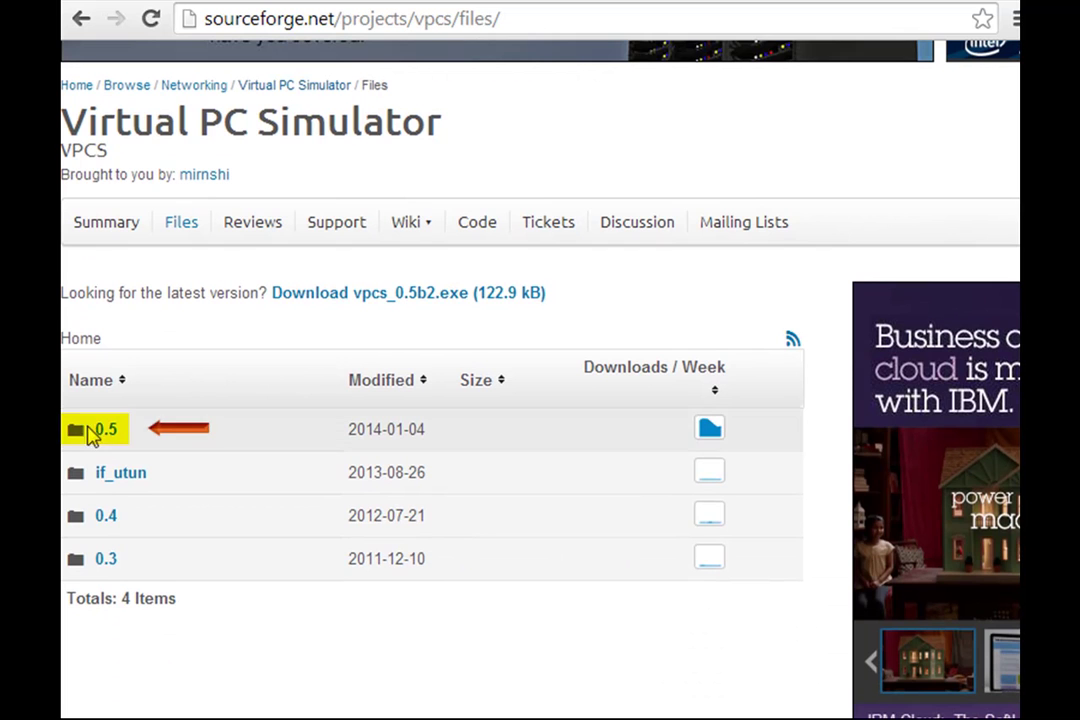
{"action": "left_click", "coordinate": [106, 433]}
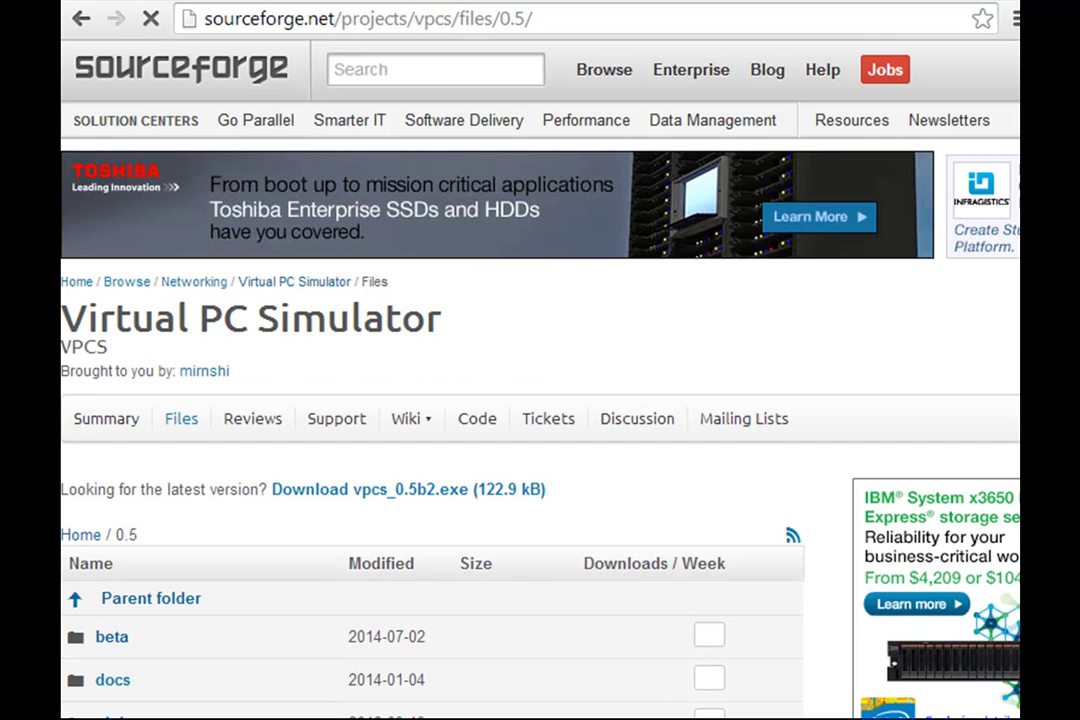
{"action": "scroll", "coordinate": [540, 400], "scroll_direction": "down", "scroll_amount": 3}
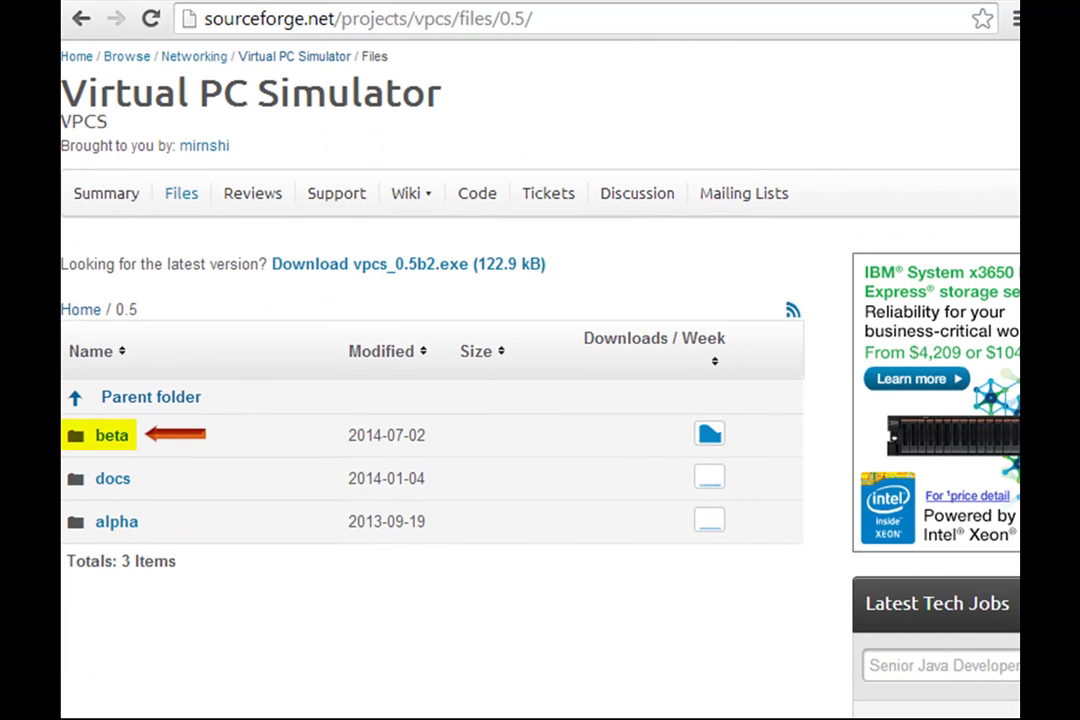
{"action": "left_click", "coordinate": [100, 440]}
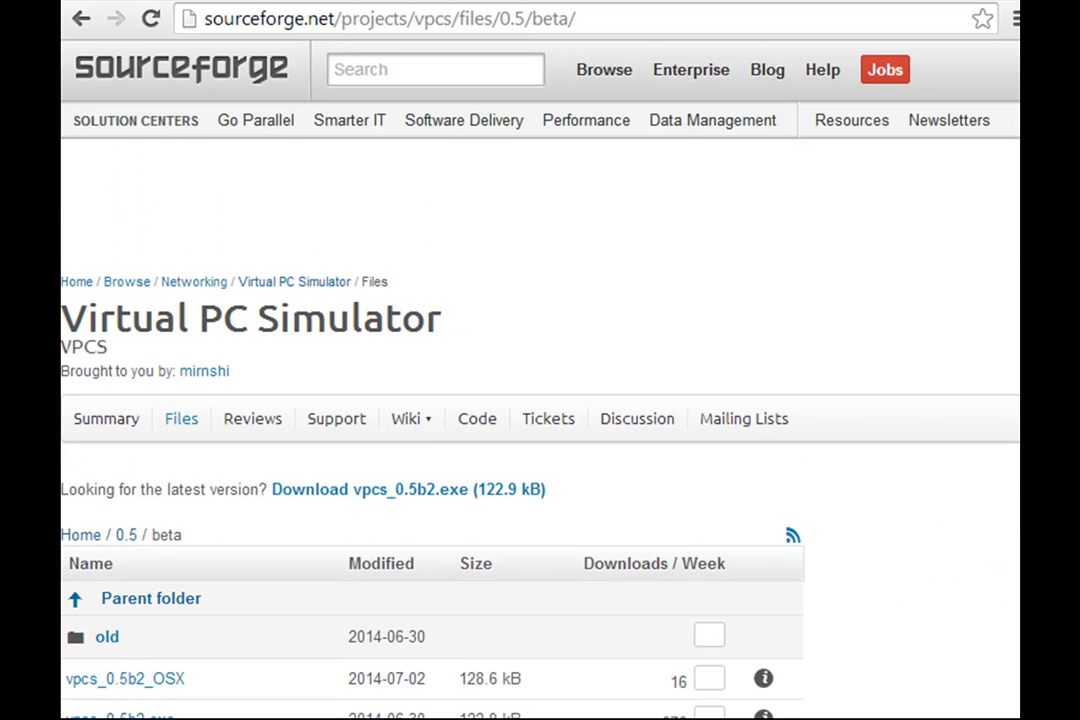
{"action": "scroll", "coordinate": [455, 400], "scroll_direction": "down", "scroll_amount": 4}
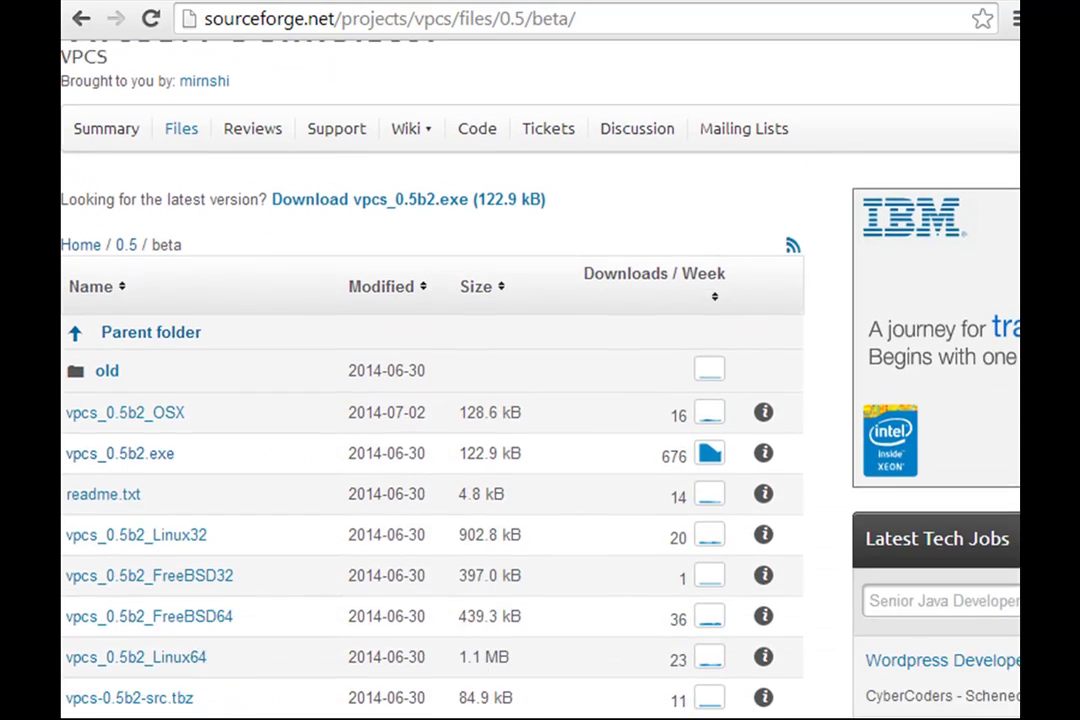
{"action": "scroll", "coordinate": [430, 400], "scroll_direction": "down", "scroll_amount": 2}
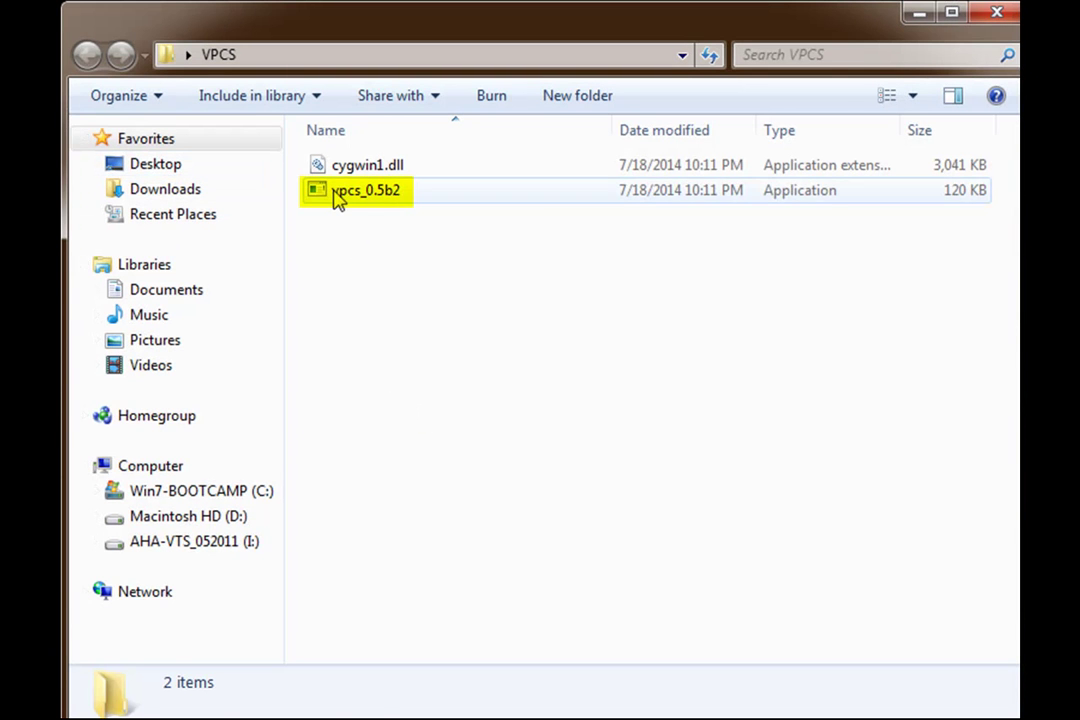
Run vpcs_0.5b2 from the VPCS folder, allowing it past the security warning.
{"action": "double_click", "coordinate": [337, 193]}
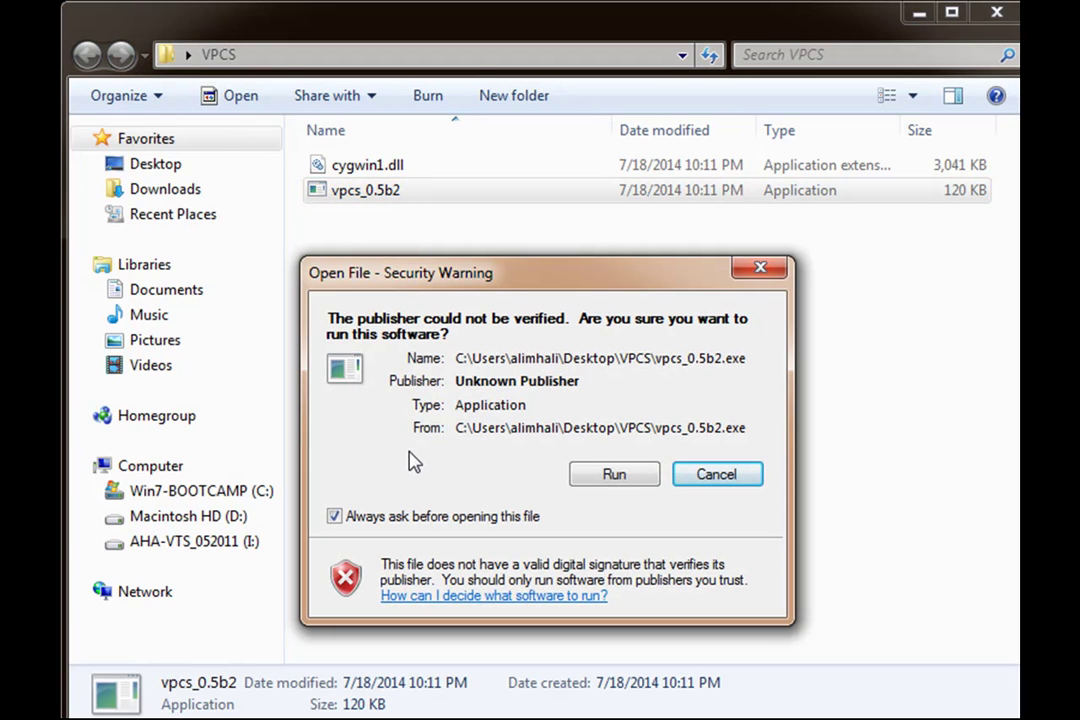
{"action": "left_click", "coordinate": [612, 476]}
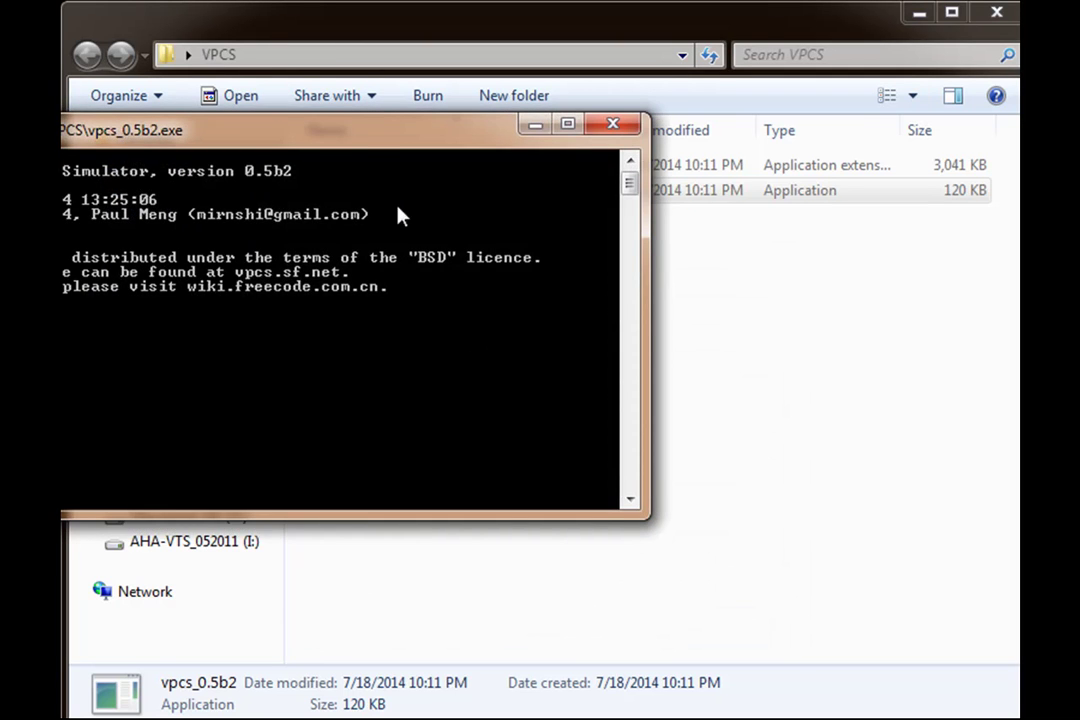
Centre the VPCS console and switch to virtual PCs 2 and 8, then back to PC 1.
{"action": "left_click_drag", "start_coordinate": [362, 148], "coordinate": [665, 272]}
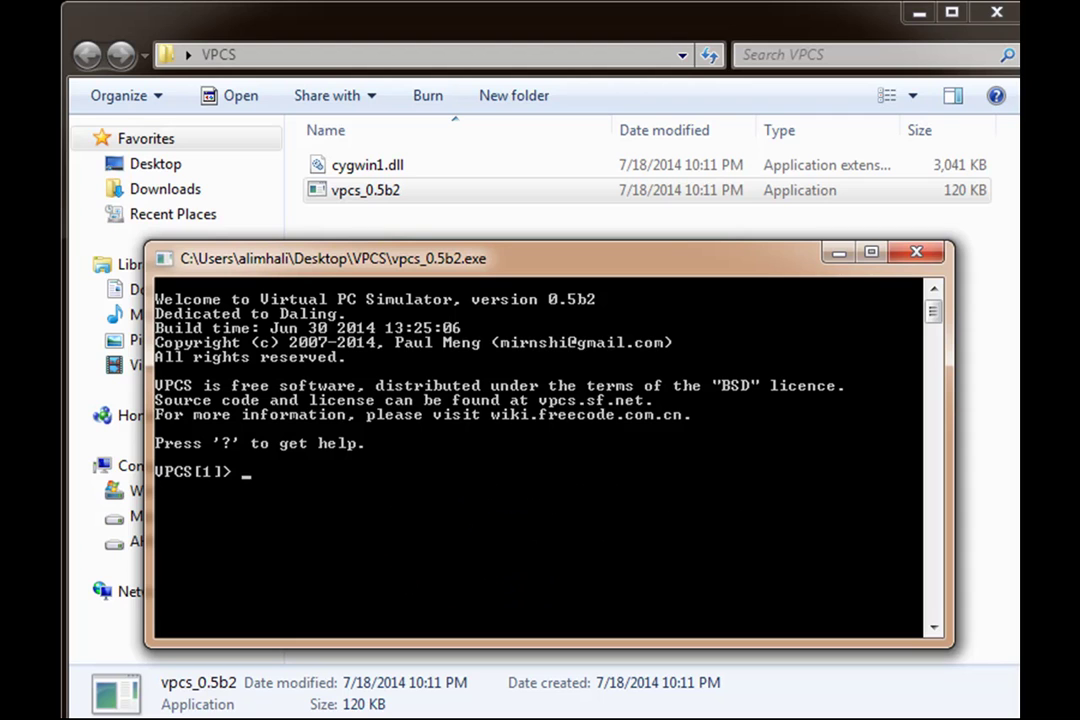
{"action": "type", "text": "2"}
{"action": "key", "text": "Return"}
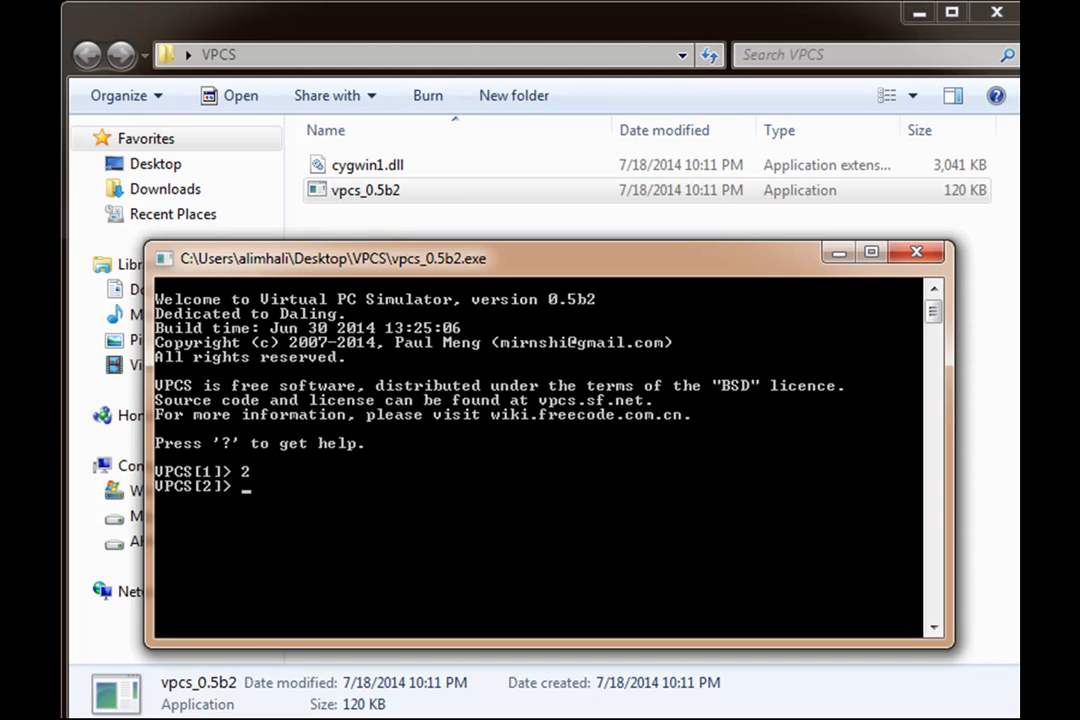
{"action": "type", "text": "8"}
{"action": "key", "text": "Return"}
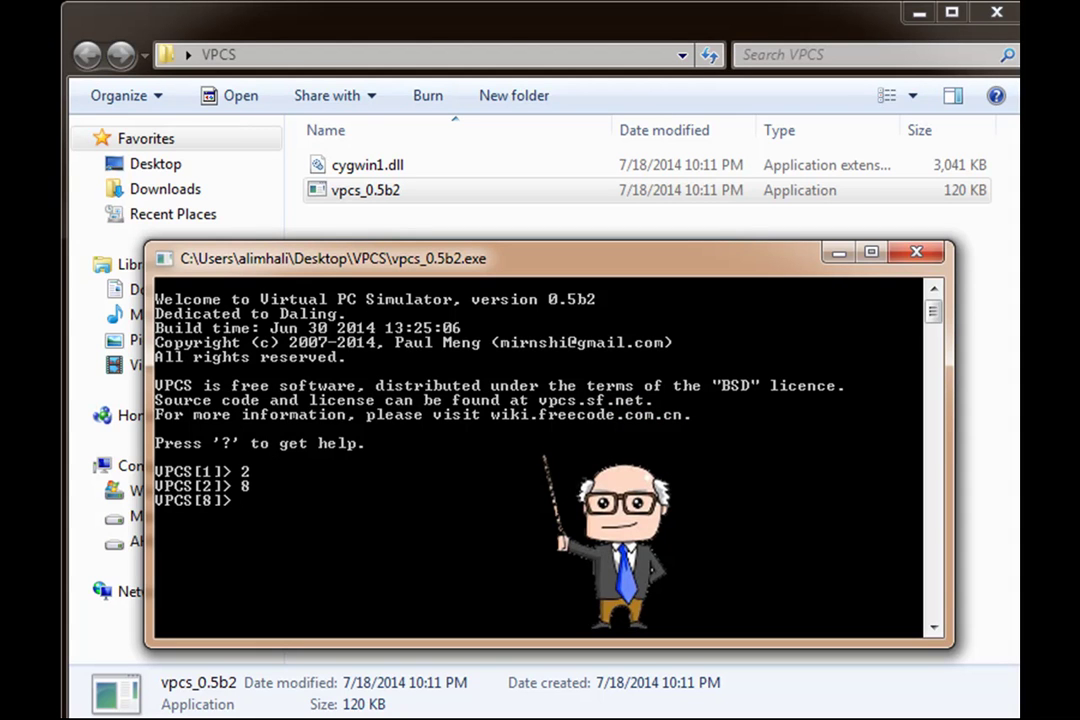
{"action": "type", "text": "1"}
{"action": "key", "text": "Return"}
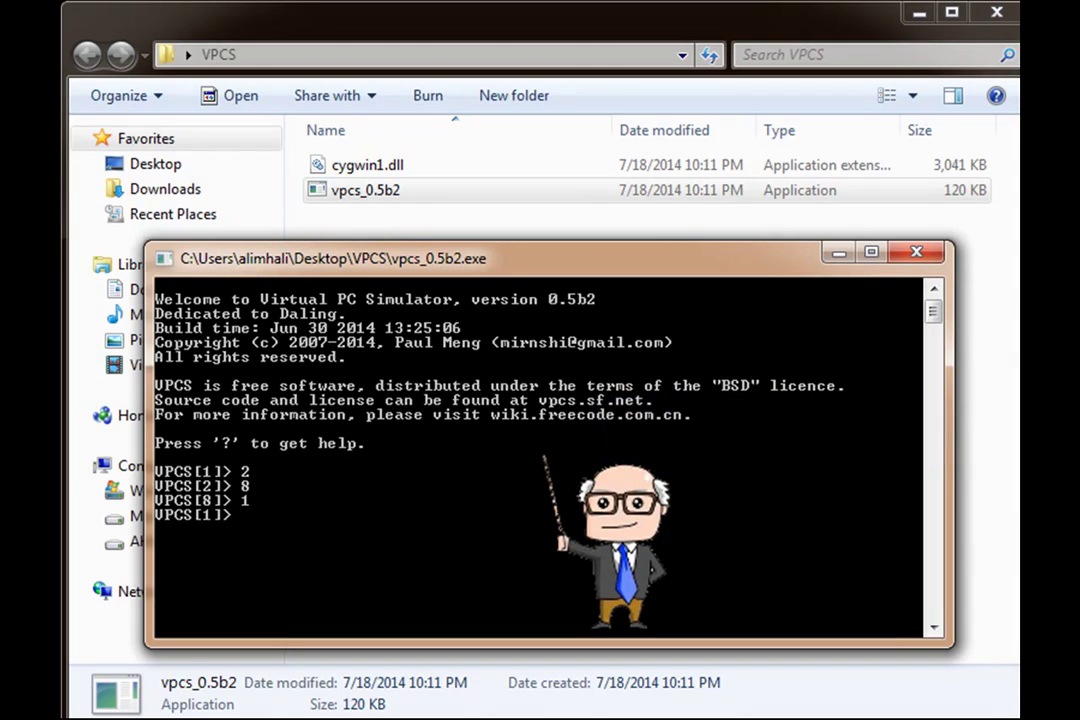
Enter 'set pcname AHA-1' so virtual PC 1 becomes AHA-1.
{"action": "type", "text": "set pcanme"}
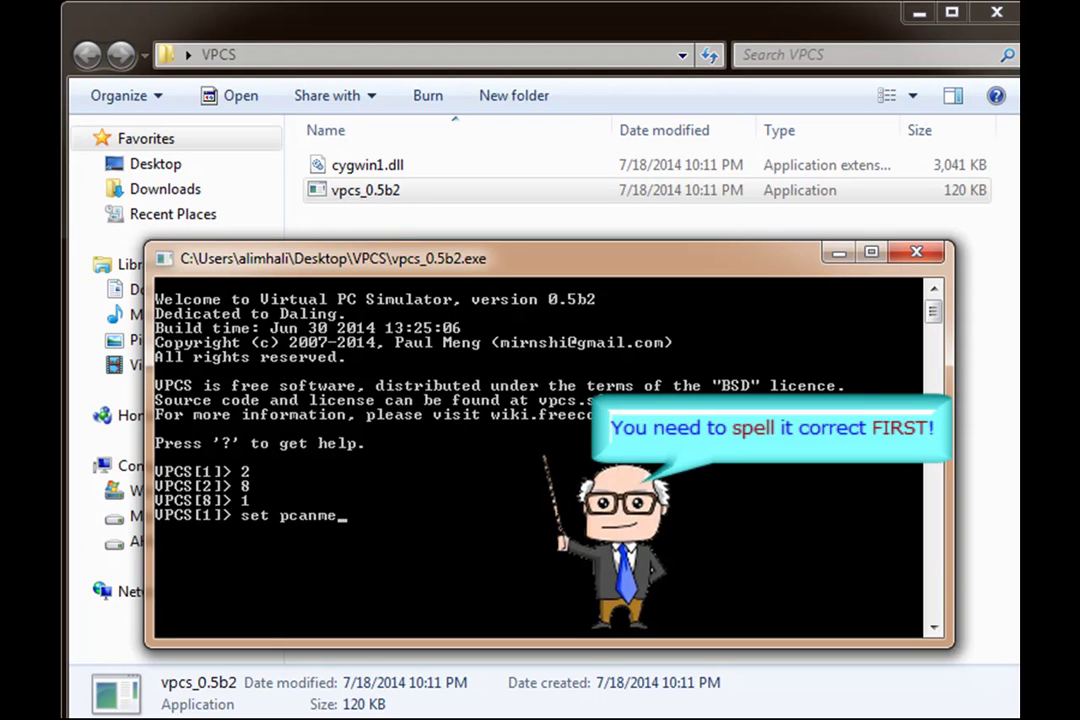
{"action": "key", "text": "BackSpace"}
{"action": "key", "text": "BackSpace"}
{"action": "key", "text": "BackSpace"}
{"action": "key", "text": "BackSpace"}
{"action": "type", "text": "name"}
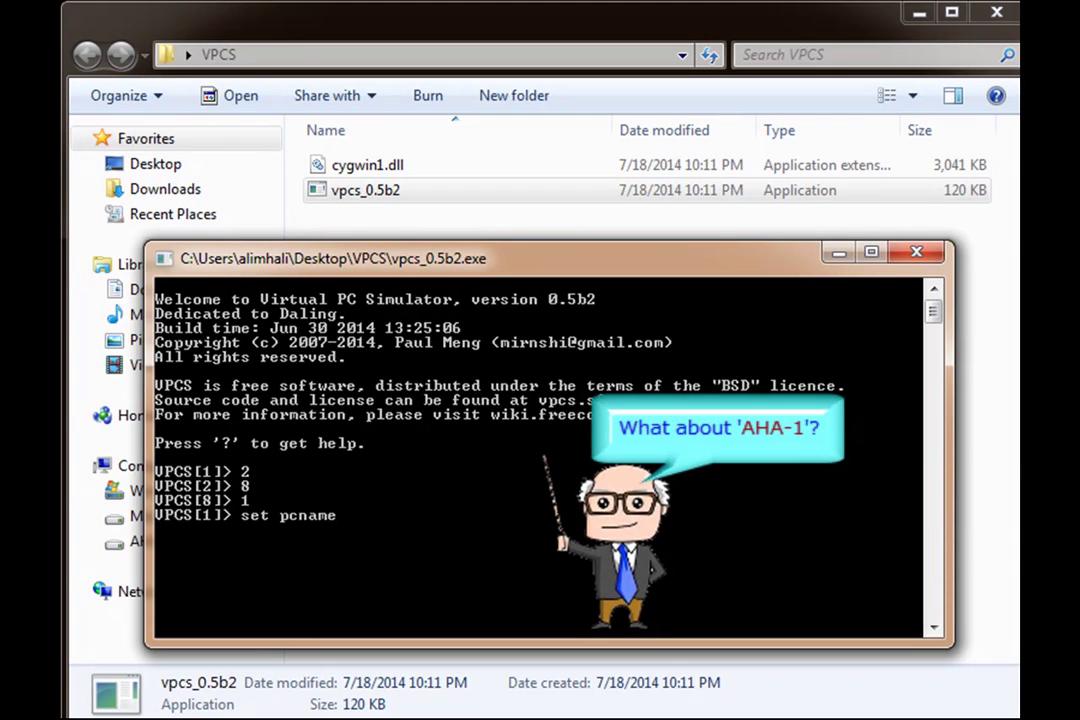
{"action": "type", "text": " AHA-1"}
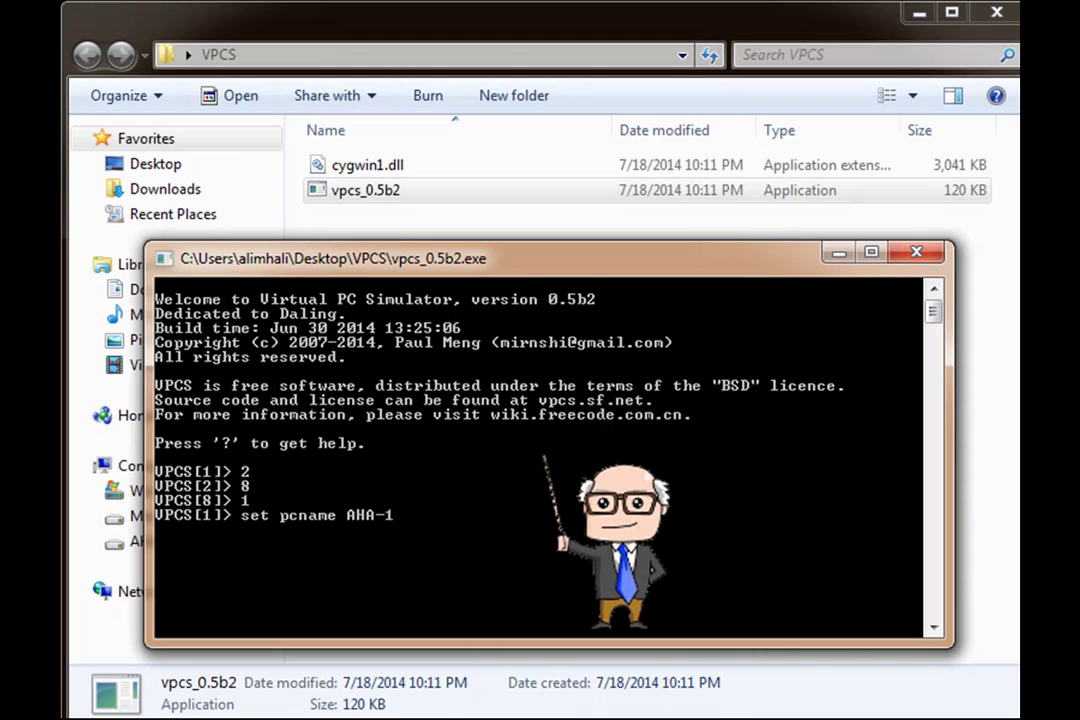
{"action": "key", "text": "Return"}
Enter 'ip 10.10.10.2 /24 10.10.10.1' to address AHA-1 with gateway 10.10.10.1.
{"action": "type", "text": "ip "}
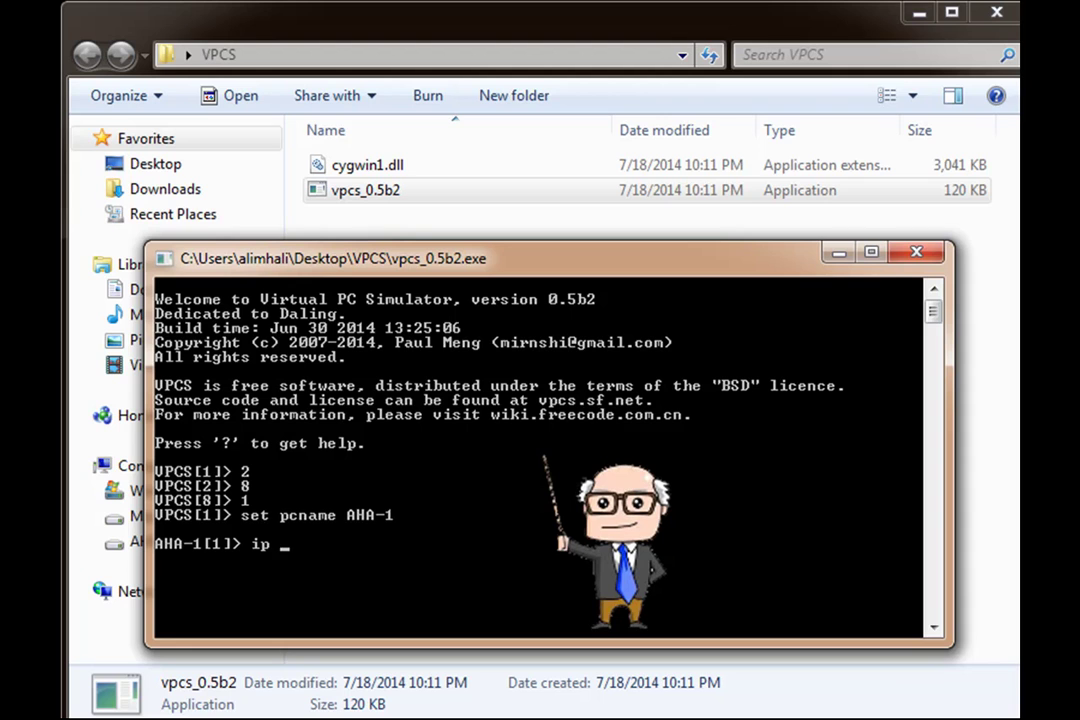
{"action": "type", "text": "10.10.10.2"}
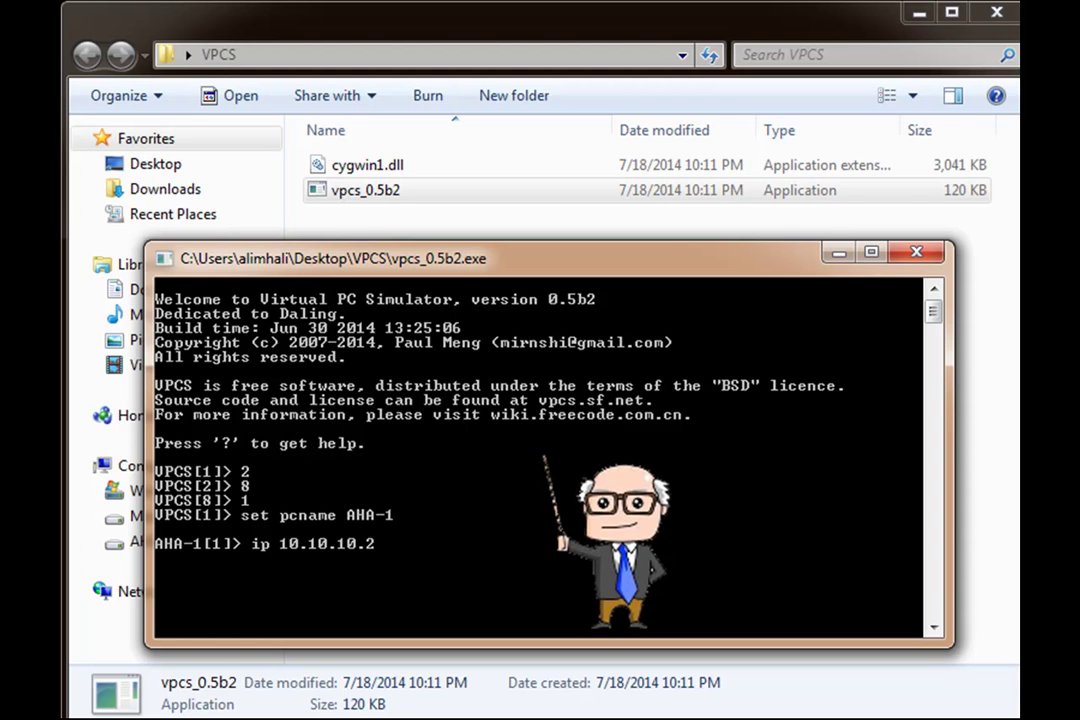
{"action": "type", "text": " /24 10.10.10.1"}
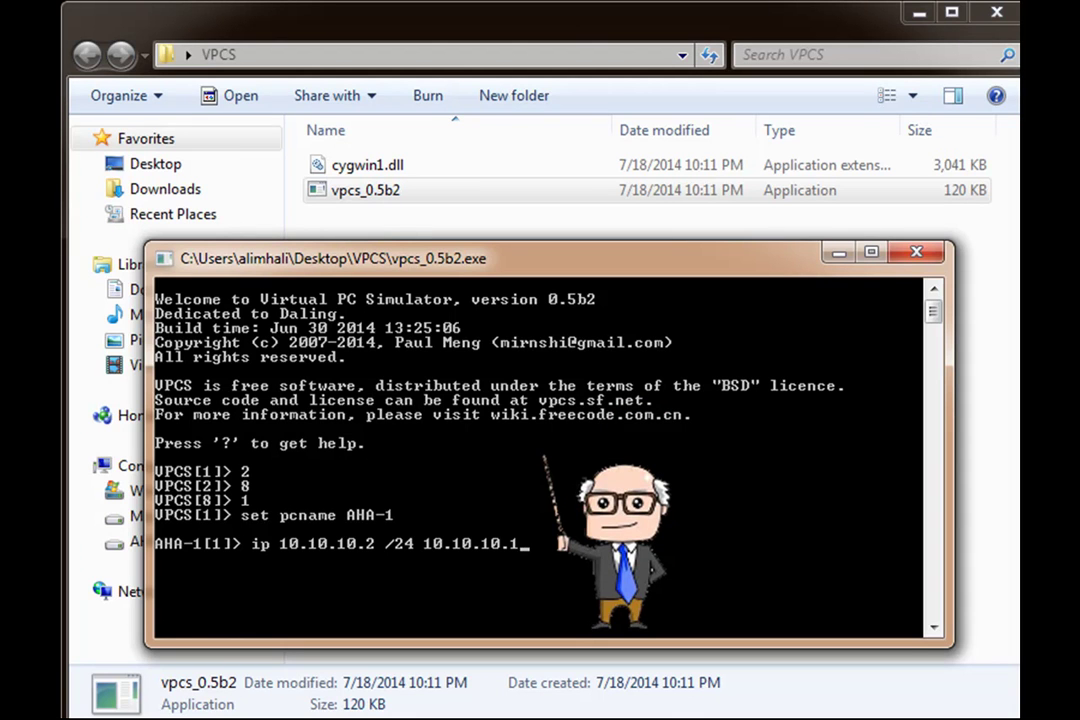
{"action": "key", "text": "Return"}
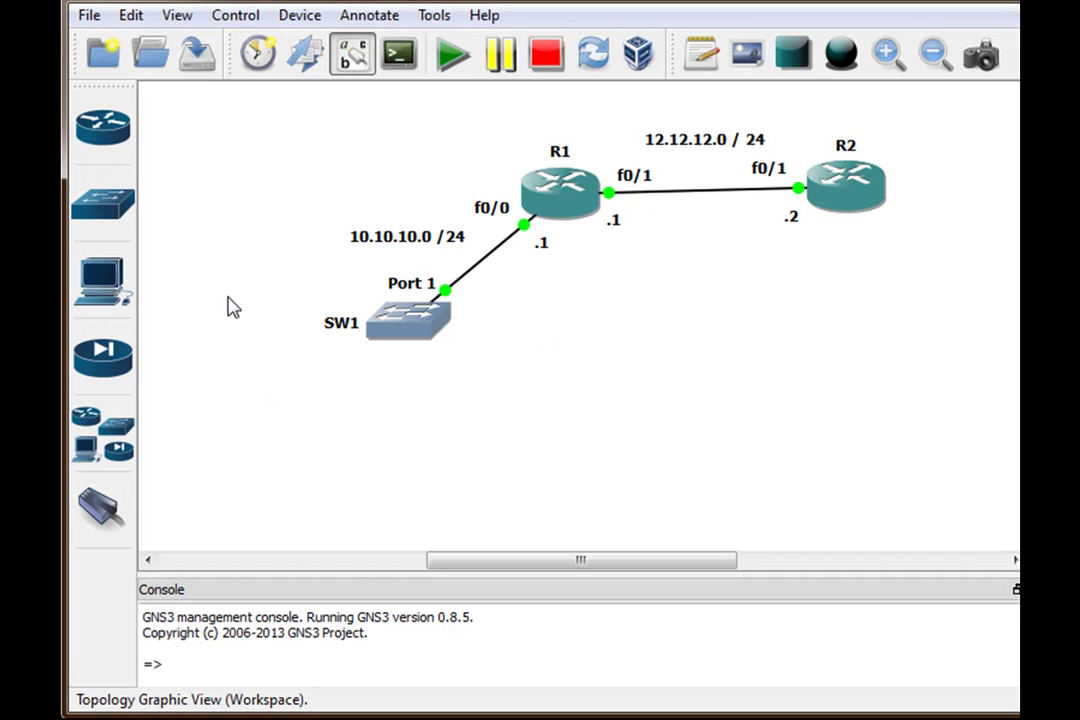
Drag a new Host node from all devices onto the canvas below SW1.
{"action": "left_click", "coordinate": [113, 440]}
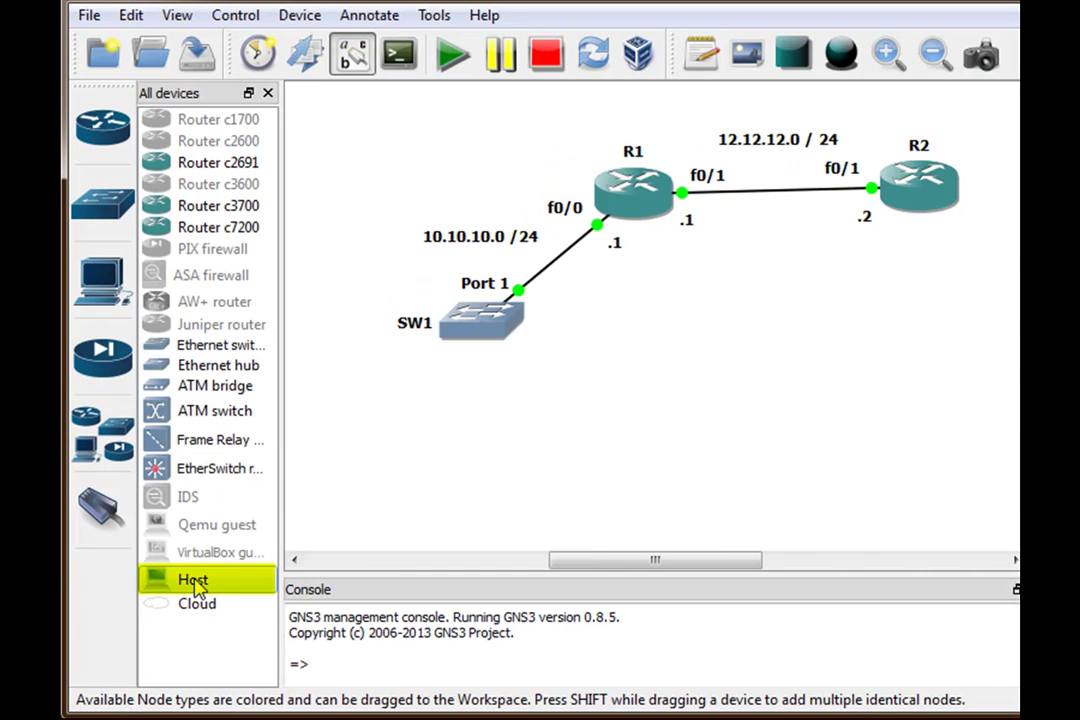
{"action": "left_click_drag", "start_coordinate": [197, 585], "coordinate": [455, 460]}
{"action": "left_click", "coordinate": [267, 92]}
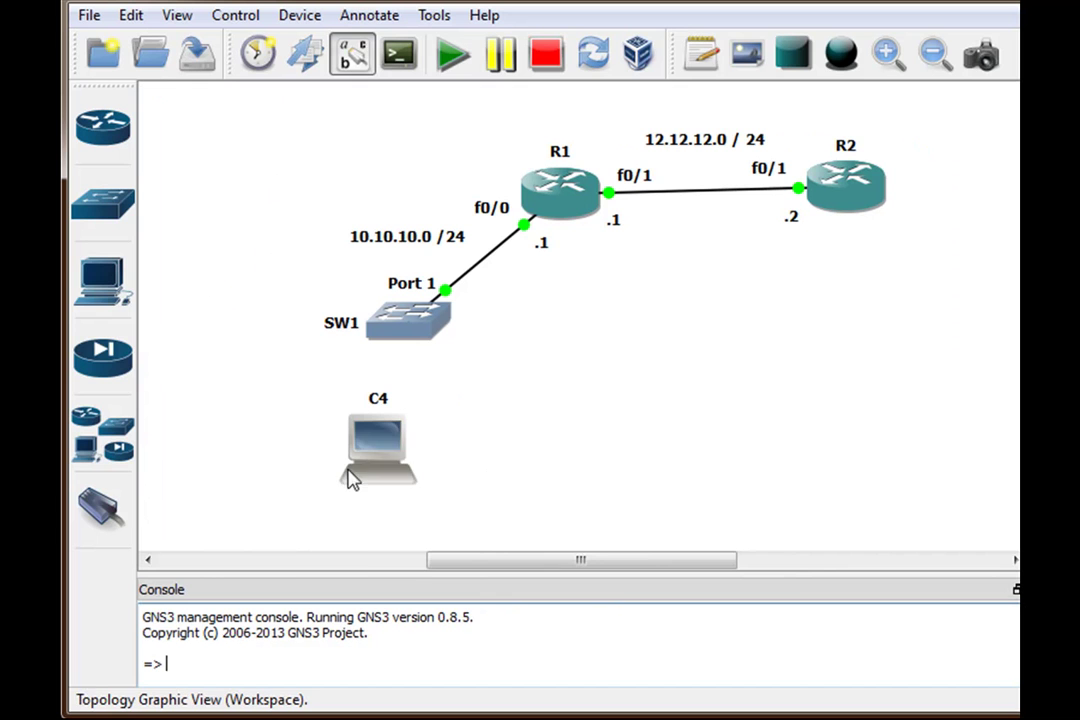
Rename the C4 host to VPCS-1 and move its label left of the PC.
{"action": "right_click", "coordinate": [369, 440]}
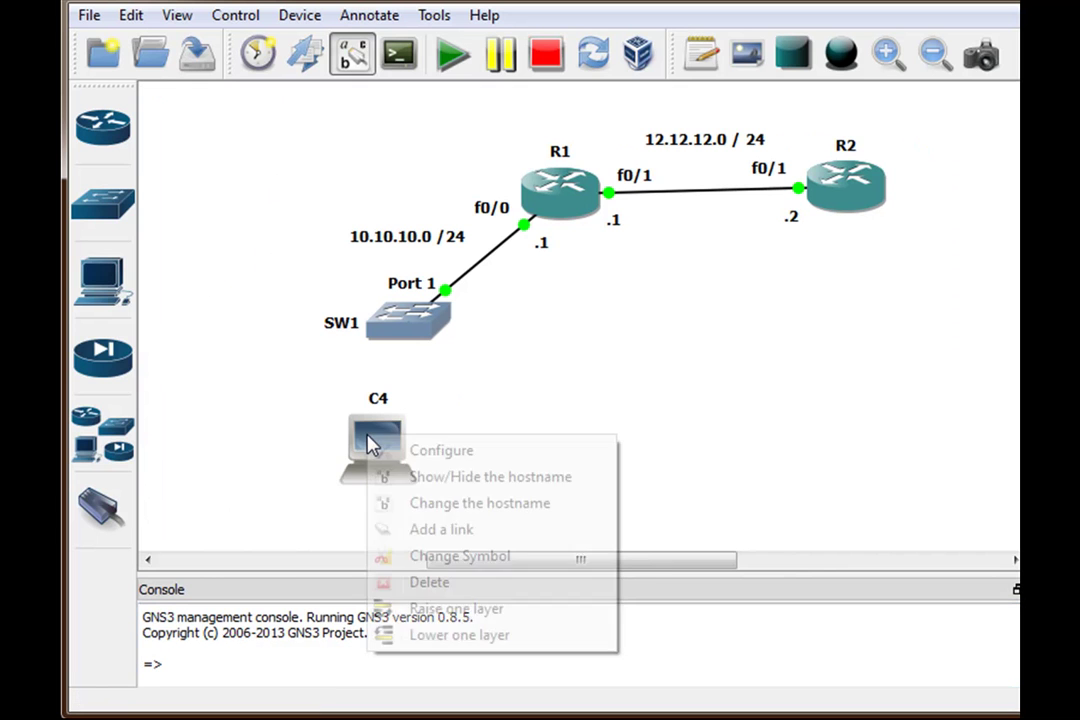
{"action": "left_click", "coordinate": [435, 505]}
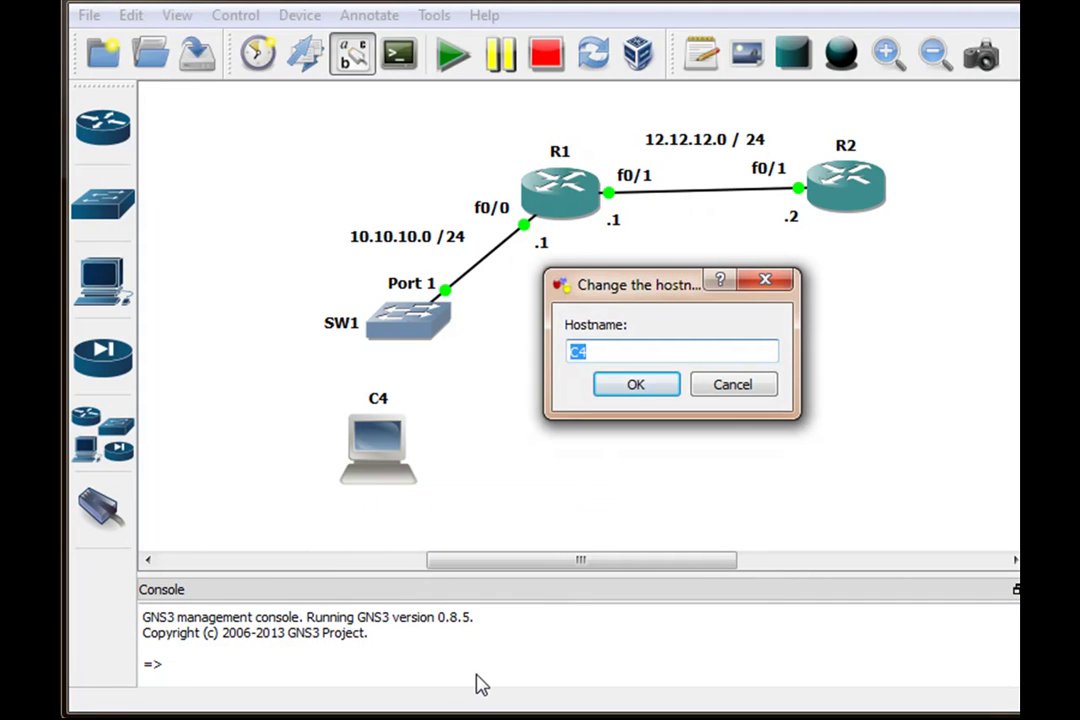
{"action": "type", "text": "VPCS-1"}
{"action": "left_click", "coordinate": [634, 388]}
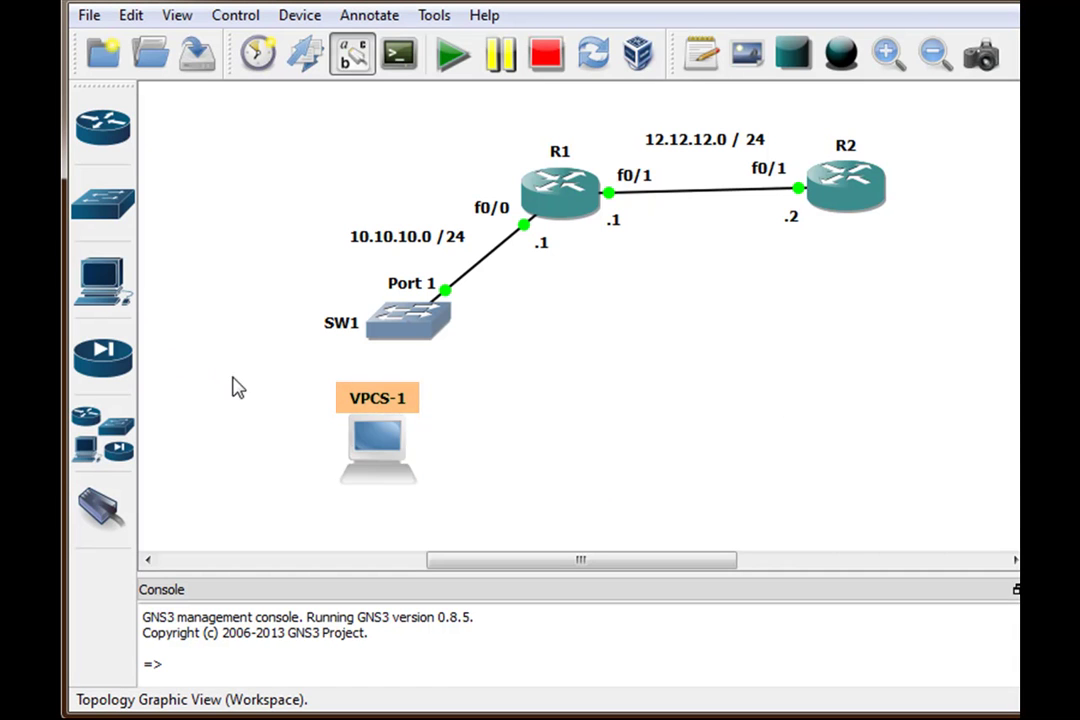
{"action": "left_click_drag", "start_coordinate": [372, 407], "coordinate": [305, 447]}
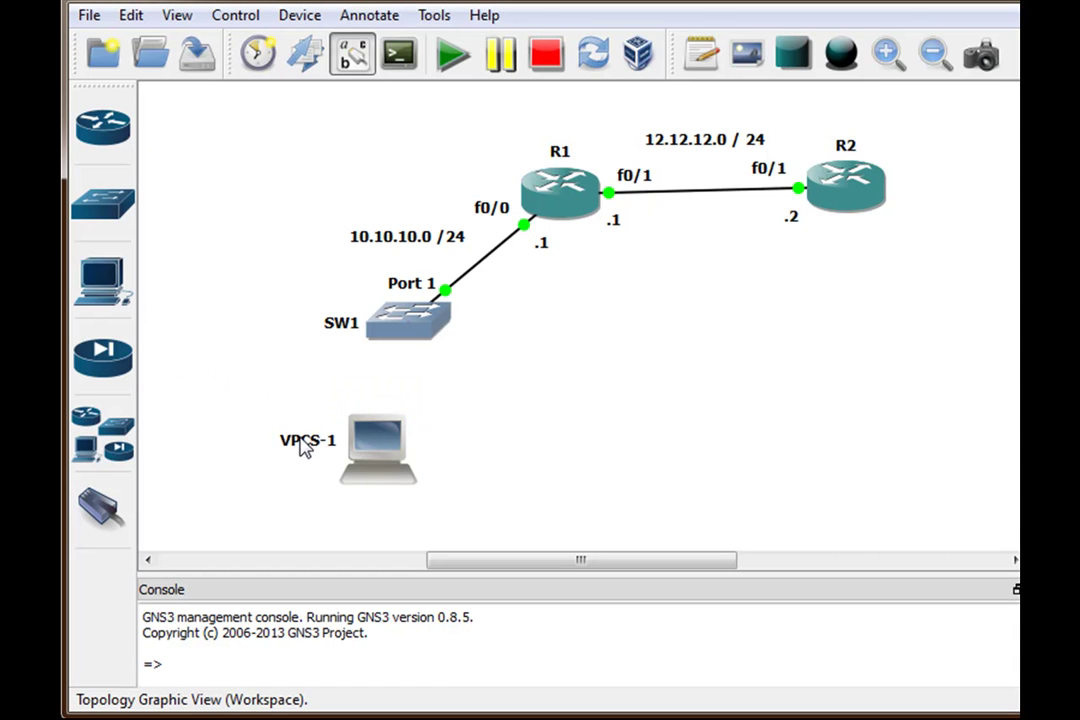
Open VPCS-1's node configuration on its NIO UDP settings.
{"action": "right_click", "coordinate": [388, 447]}
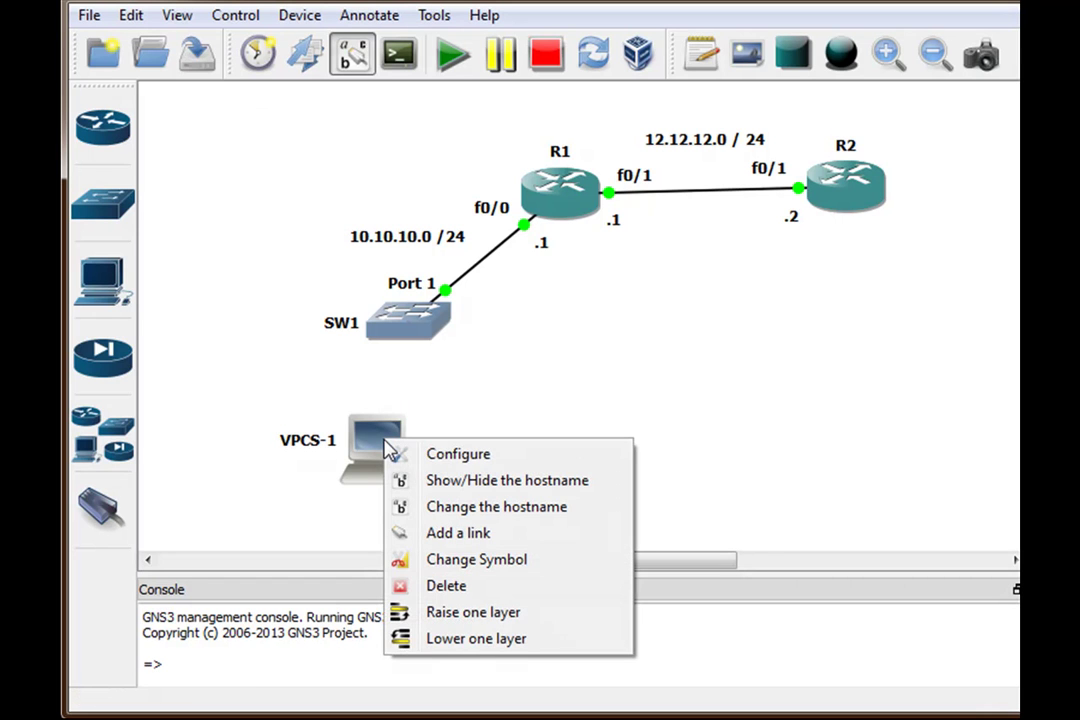
{"action": "left_click", "coordinate": [484, 466]}
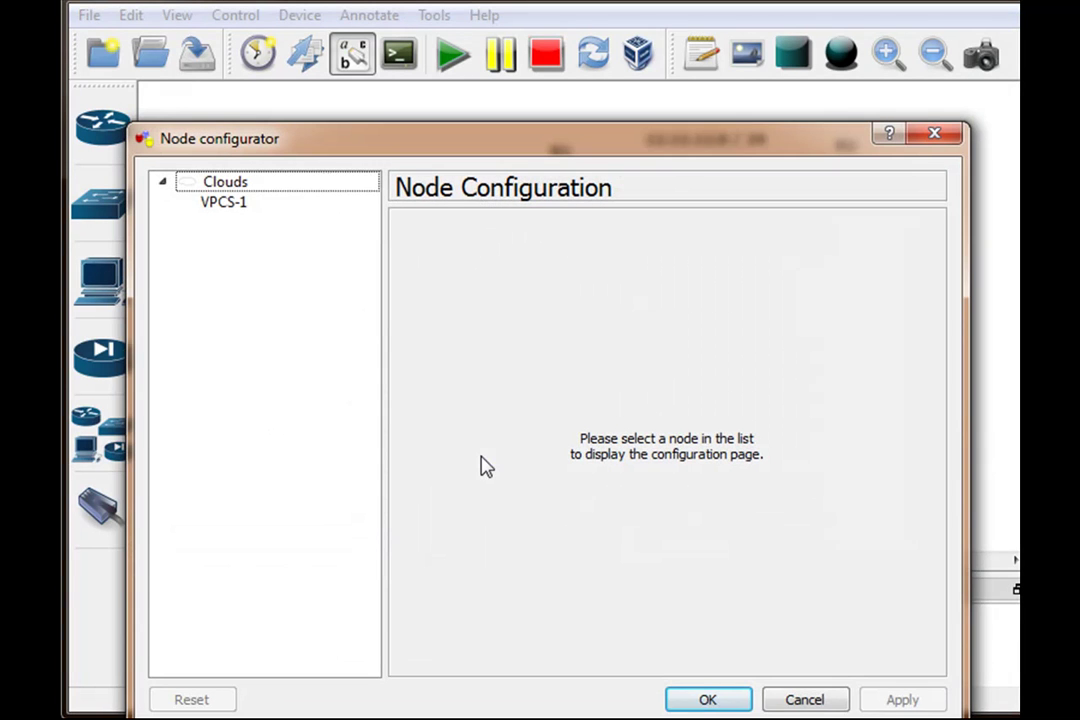
{"action": "left_click", "coordinate": [224, 203]}
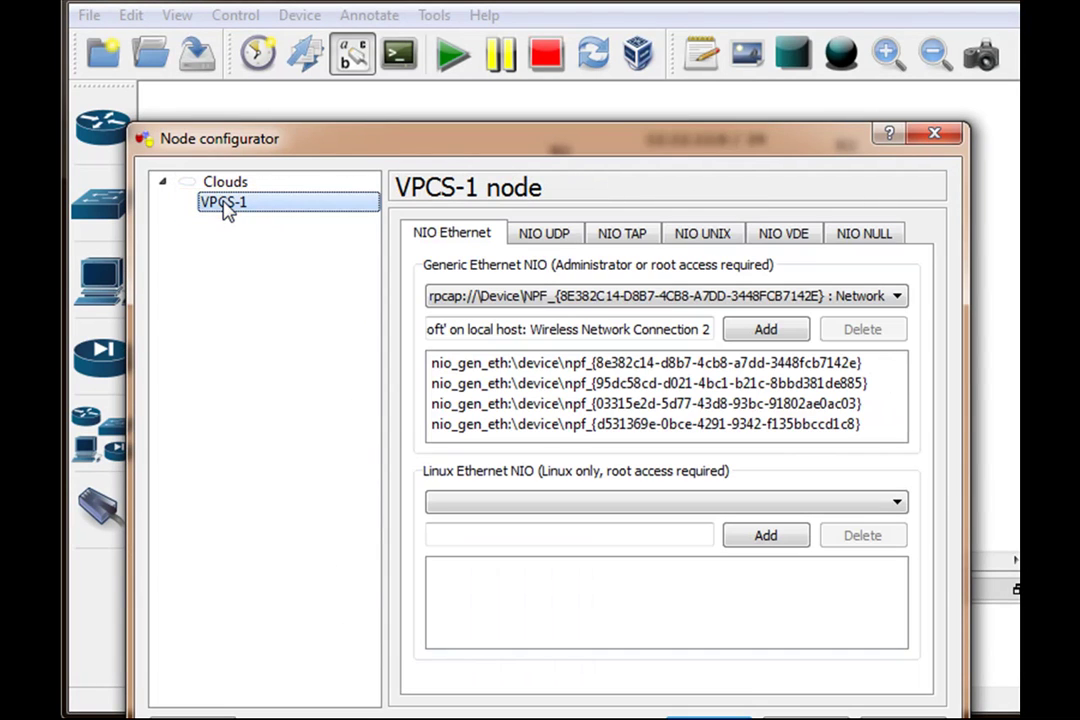
{"action": "left_click", "coordinate": [540, 243]}
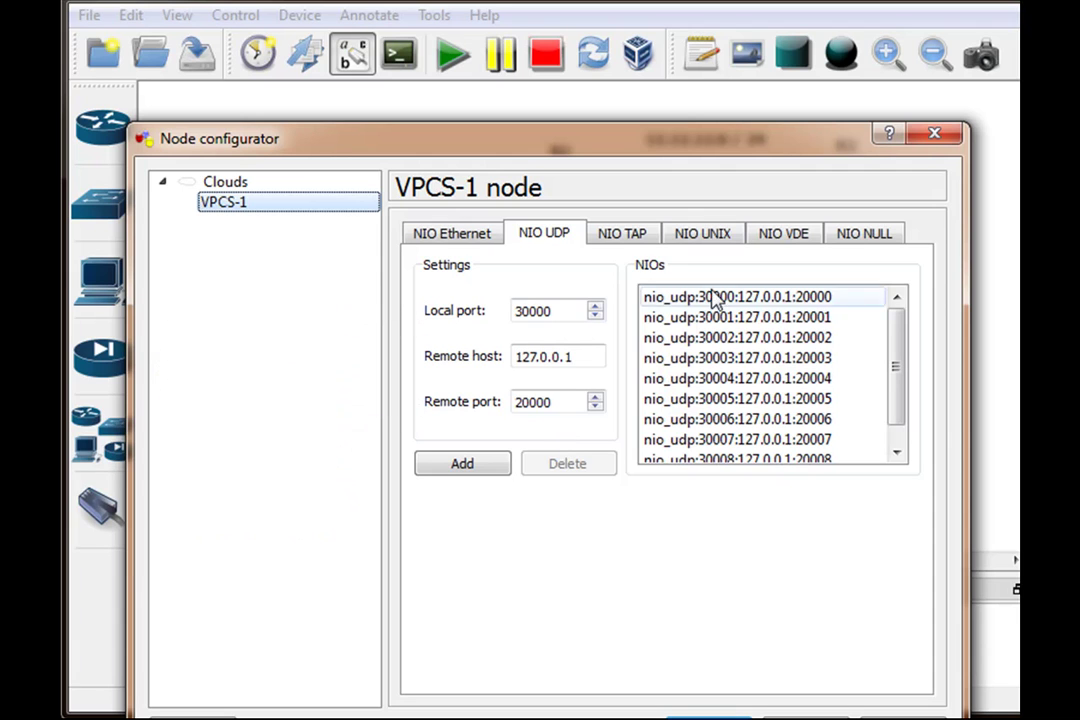
Delete UDP NIO entries 30001–30008, leaving only nio_udp:30000:127.0.0.1:20000.
{"action": "left_click", "coordinate": [818, 318]}
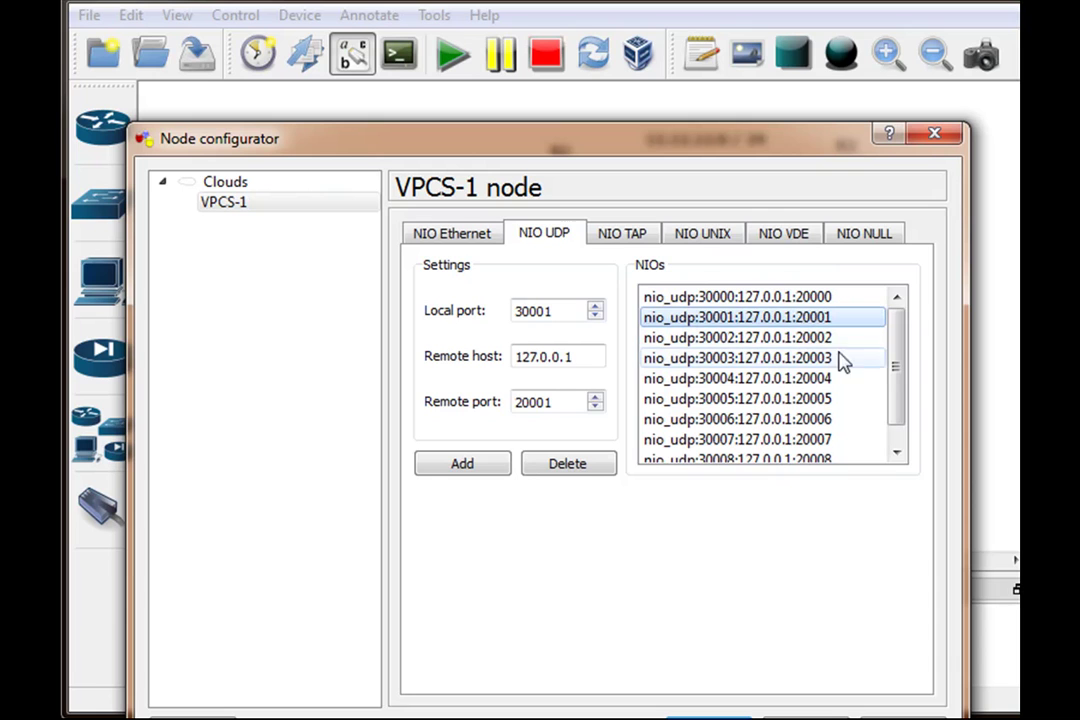
{"action": "left_click_drag", "start_coordinate": [894, 373], "coordinate": [898, 440]}
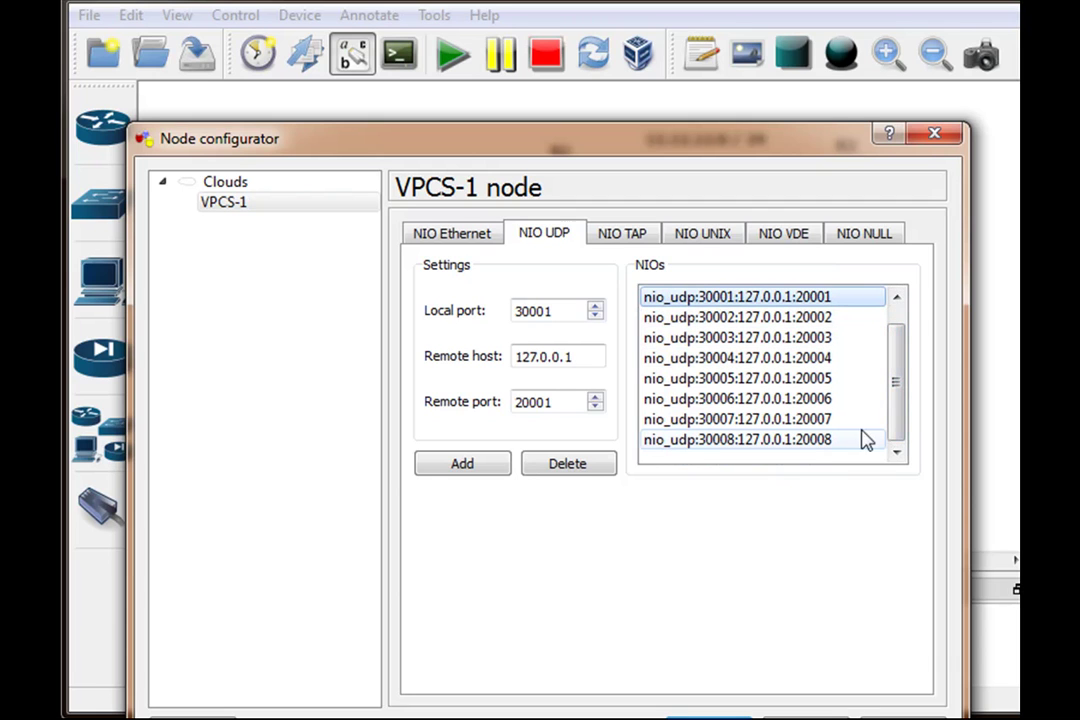
{"action": "left_click", "coordinate": [828, 441]}
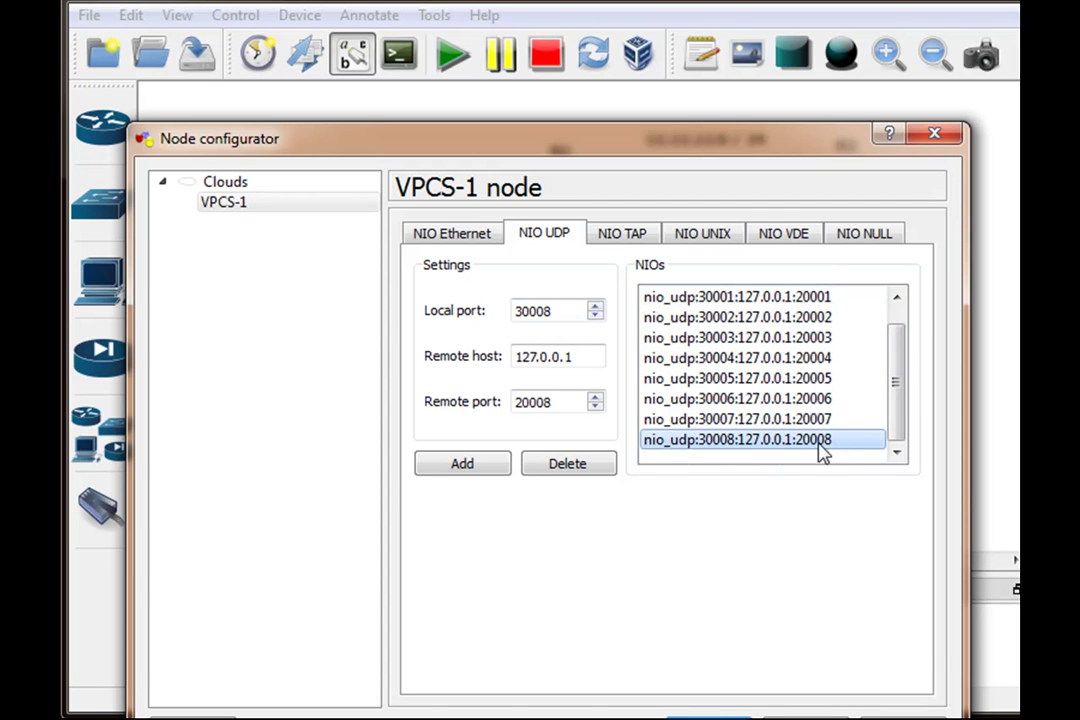
{"action": "left_click", "coordinate": [608, 466]}
{"action": "left_click", "coordinate": [608, 466]}
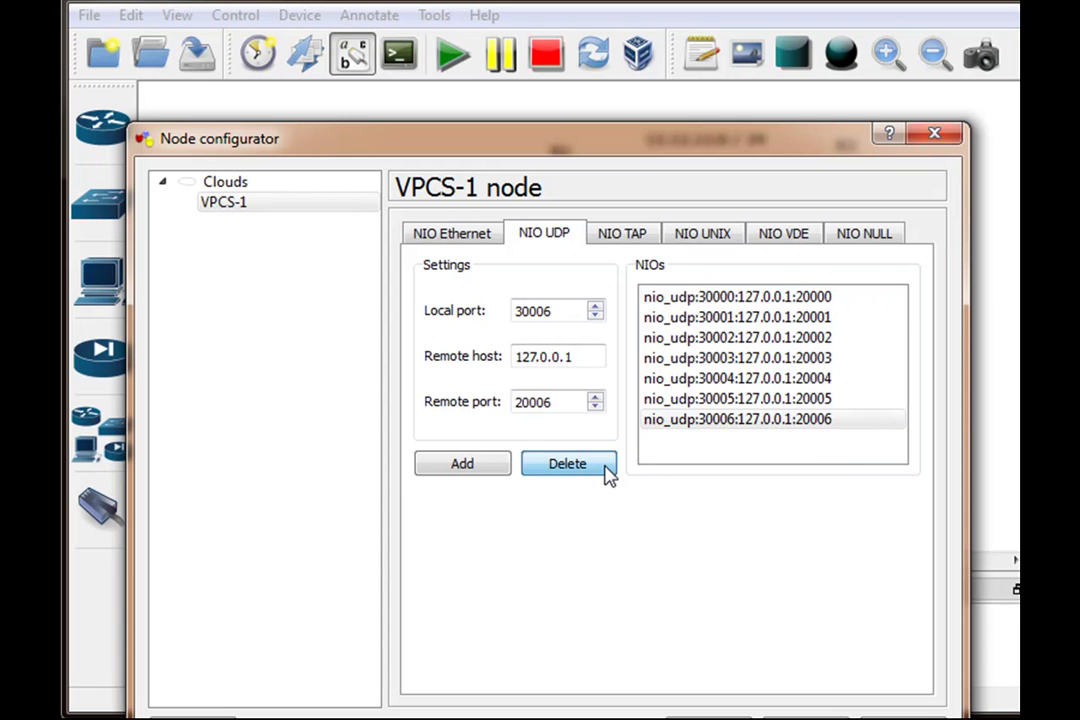
{"action": "left_click", "coordinate": [608, 466]}
{"action": "left_click", "coordinate": [608, 466]}
{"action": "left_click", "coordinate": [608, 466]}
{"action": "left_click", "coordinate": [608, 466]}
{"action": "left_click", "coordinate": [608, 466]}
{"action": "left_click", "coordinate": [608, 466]}
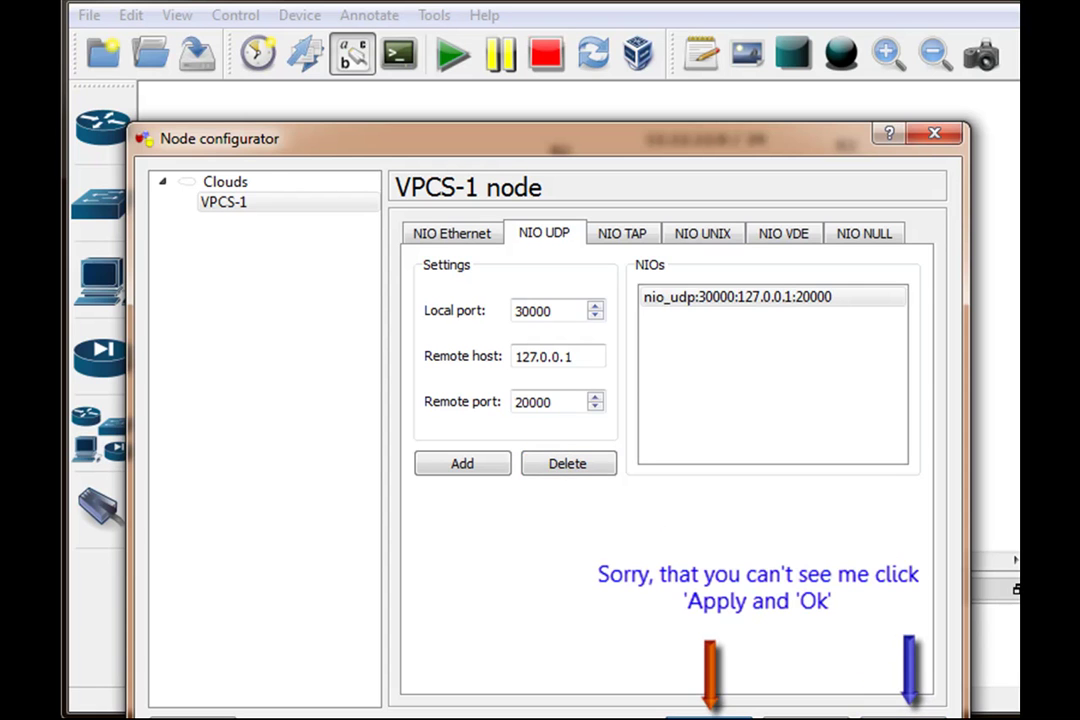
Manually link VPCS-1's nio_udp:30000:127.0.0.1:20000 to SW1 port 8, label placed beneath the PC.
{"action": "left_click", "coordinate": [909, 712]}
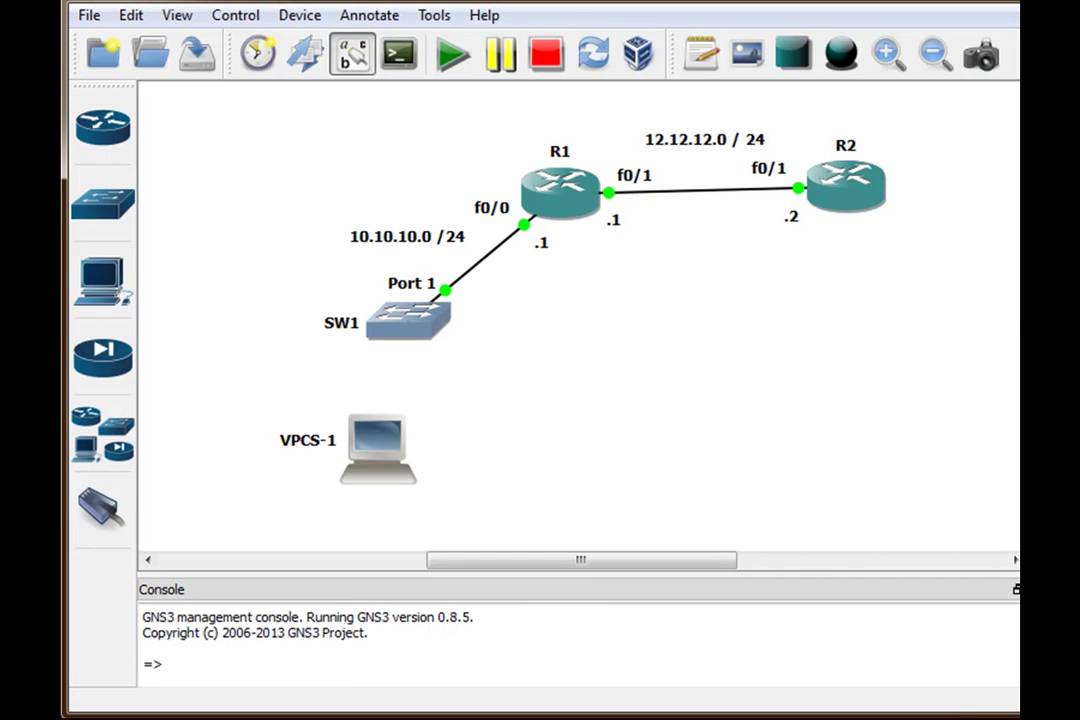
{"action": "left_click", "coordinate": [102, 510]}
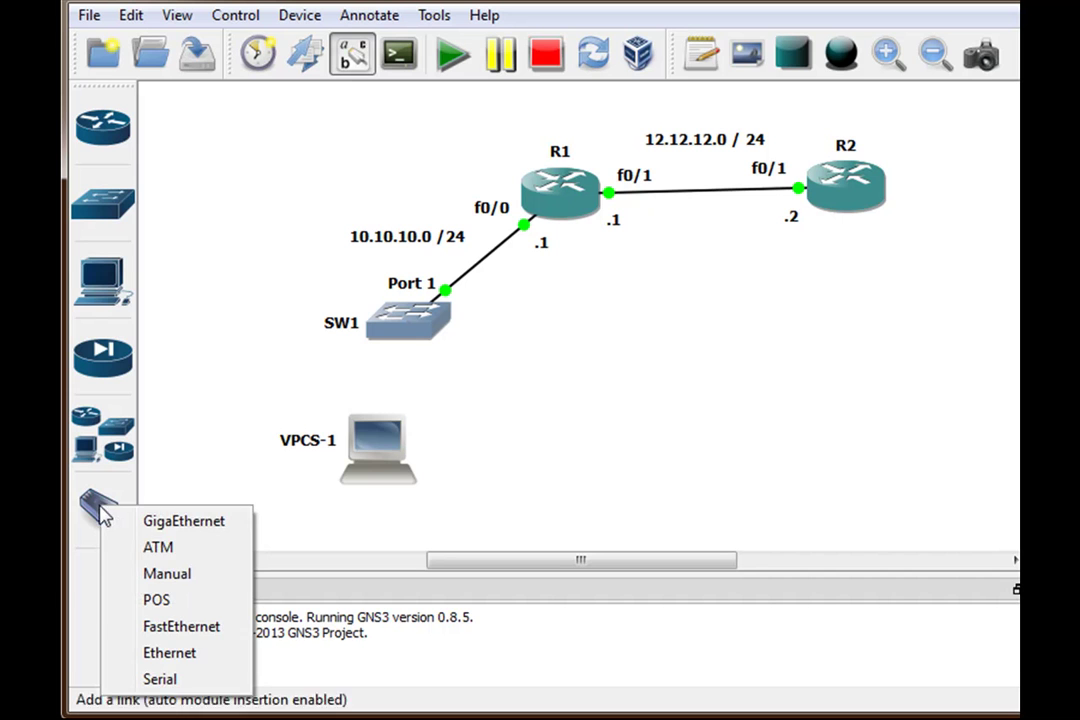
{"action": "left_click", "coordinate": [184, 574]}
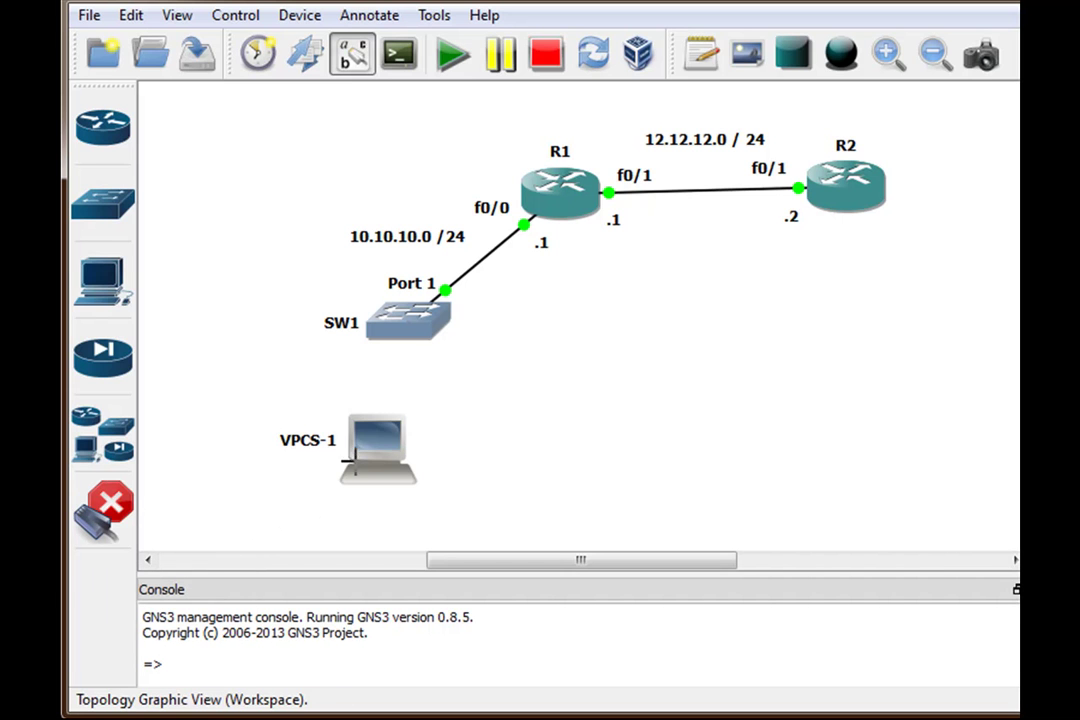
{"action": "left_click", "coordinate": [375, 437]}
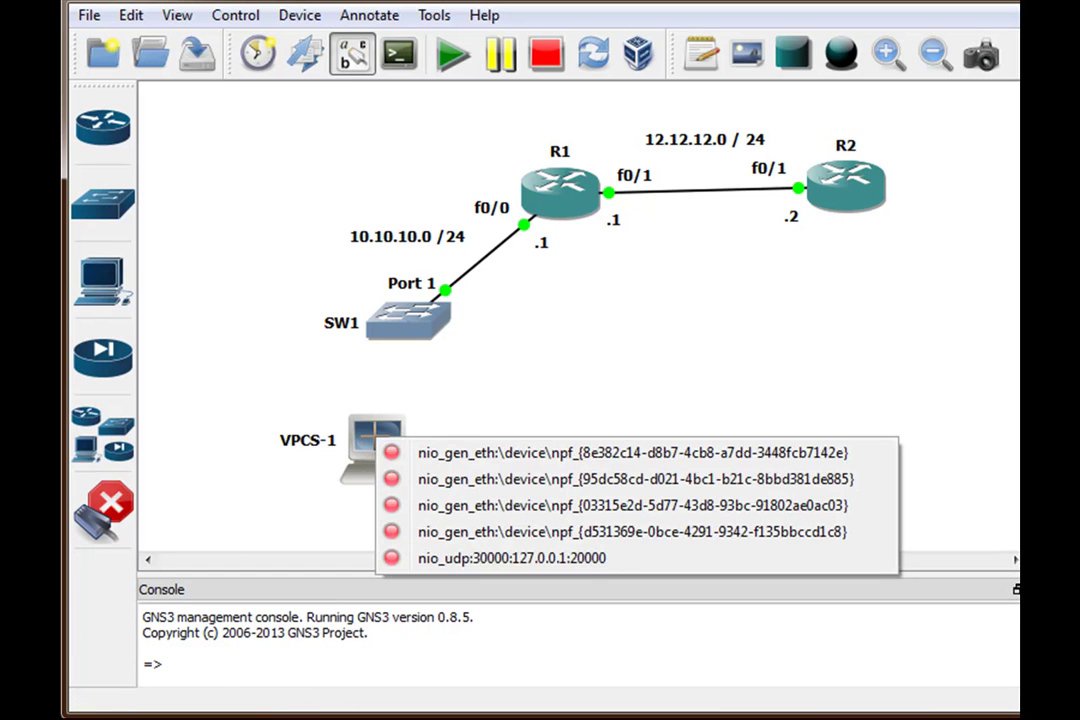
{"action": "left_click", "coordinate": [390, 558]}
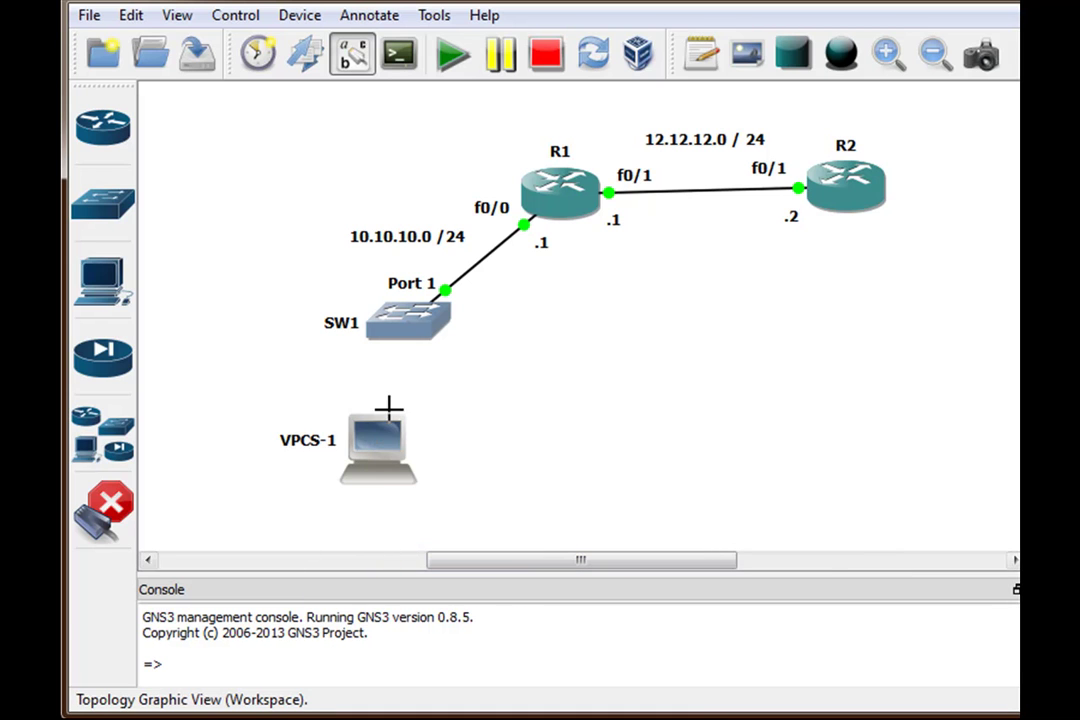
{"action": "left_click", "coordinate": [405, 333]}
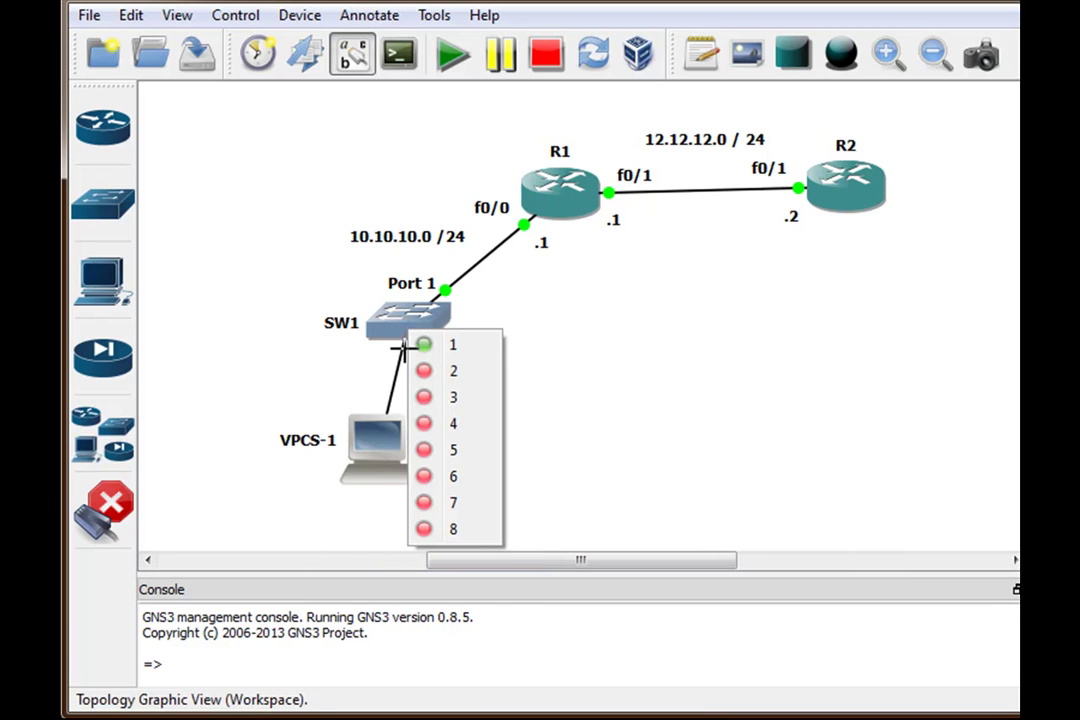
{"action": "left_click", "coordinate": [426, 530]}
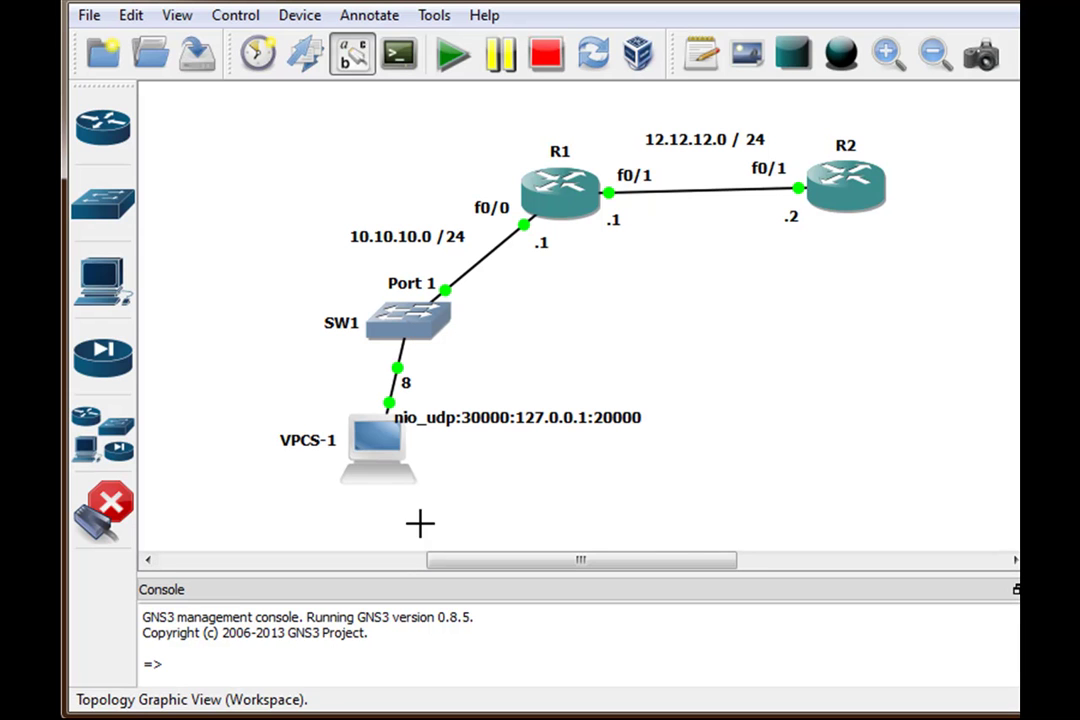
{"action": "left_click", "coordinate": [95, 523]}
{"action": "left_click_drag", "start_coordinate": [499, 415], "coordinate": [352, 523]}
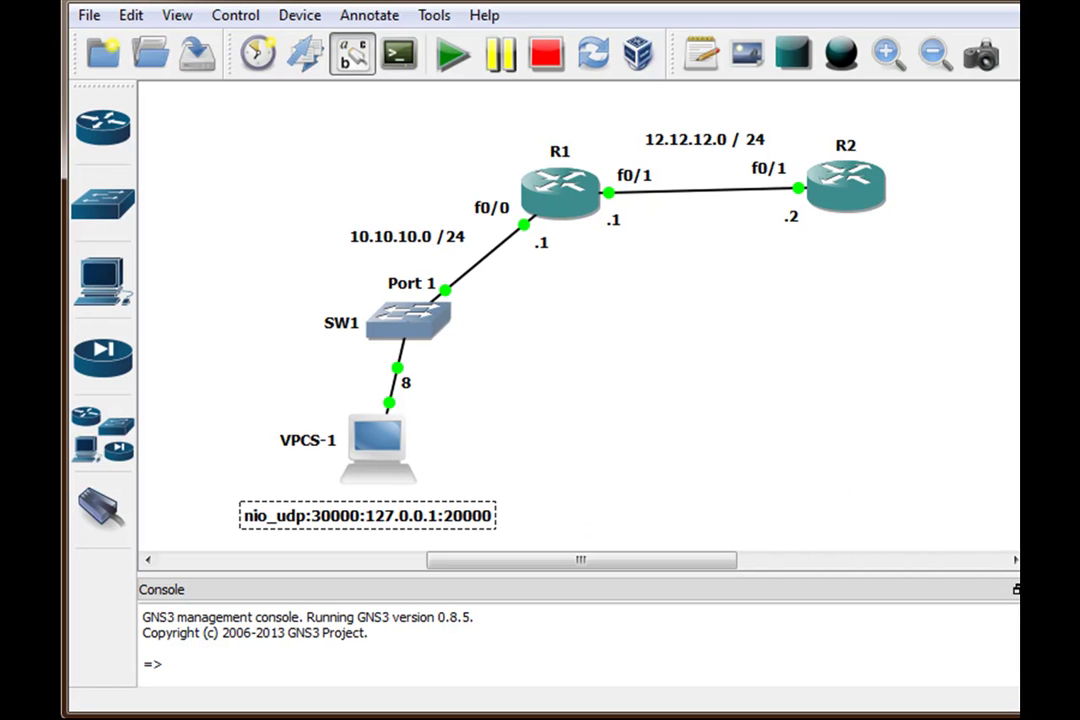
From the AHA-1 prompt, ping 10.10.10.1 and get five successful replies.
{"action": "key", "text": "alt+Tab"}
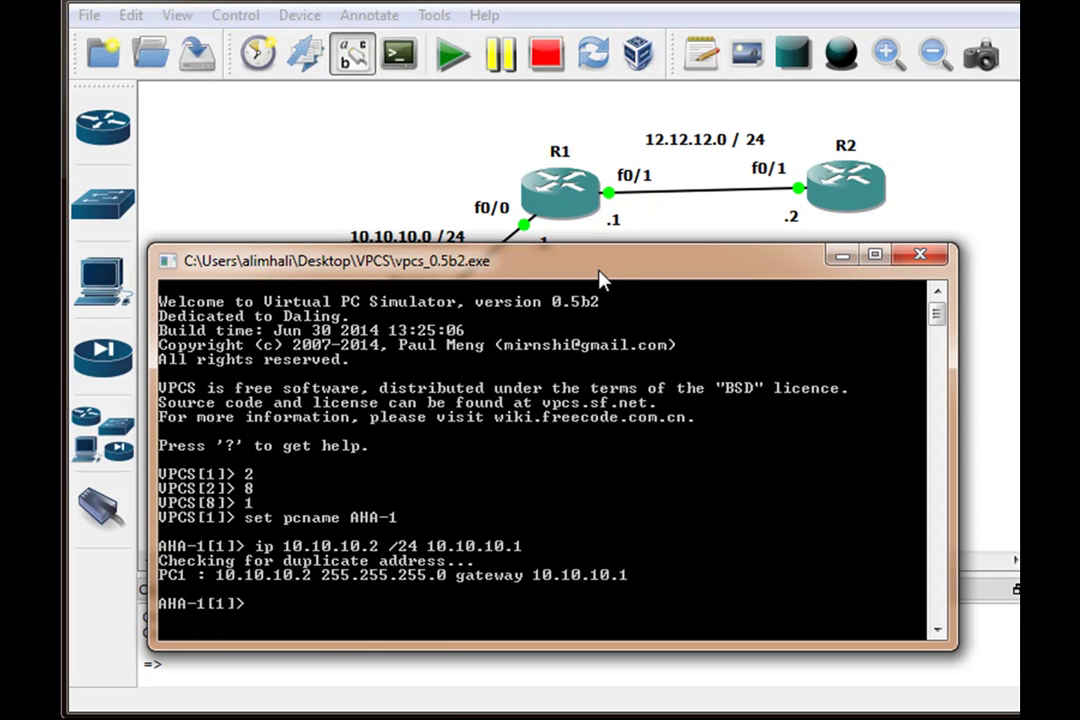
{"action": "left_click_drag", "start_coordinate": [600, 278], "coordinate": [622, 501]}
{"action": "mouse_move", "coordinate": [934, 549]}
{"action": "left_mouse_down"}
{"action": "mouse_move", "coordinate": [955, 637]}
{"action": "mouse_move", "coordinate": [950, 680]}
{"action": "mouse_move", "coordinate": [945, 560]}
{"action": "left_mouse_up"}
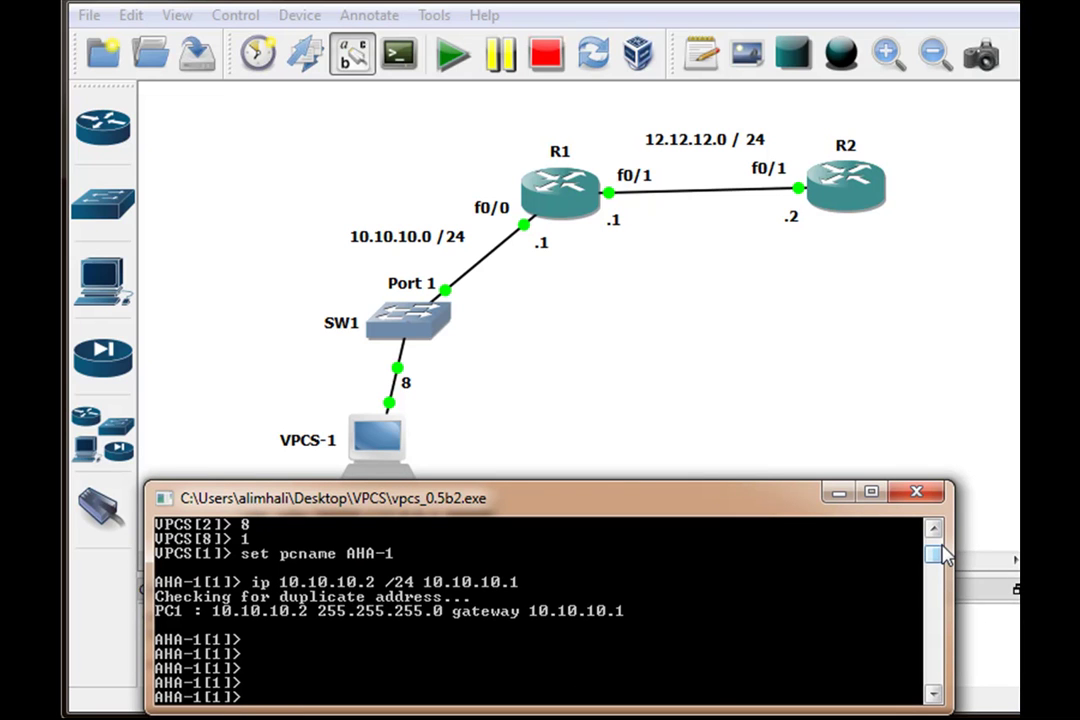
{"action": "type", "text": "ng"}
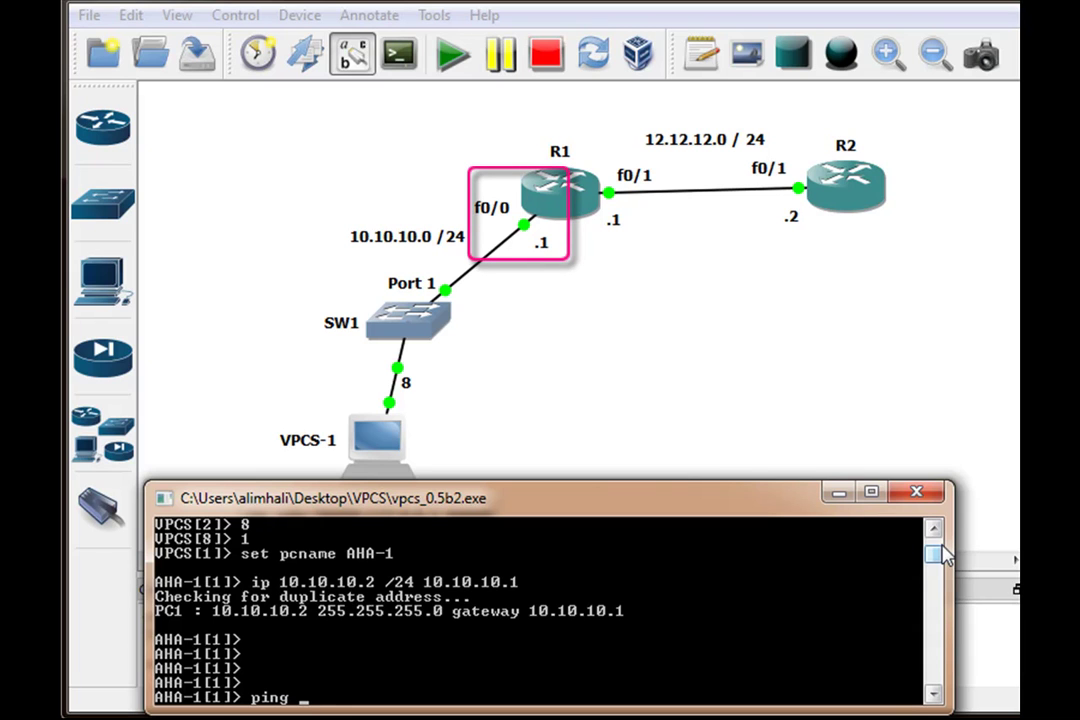
{"action": "type", "text": "10.10"}
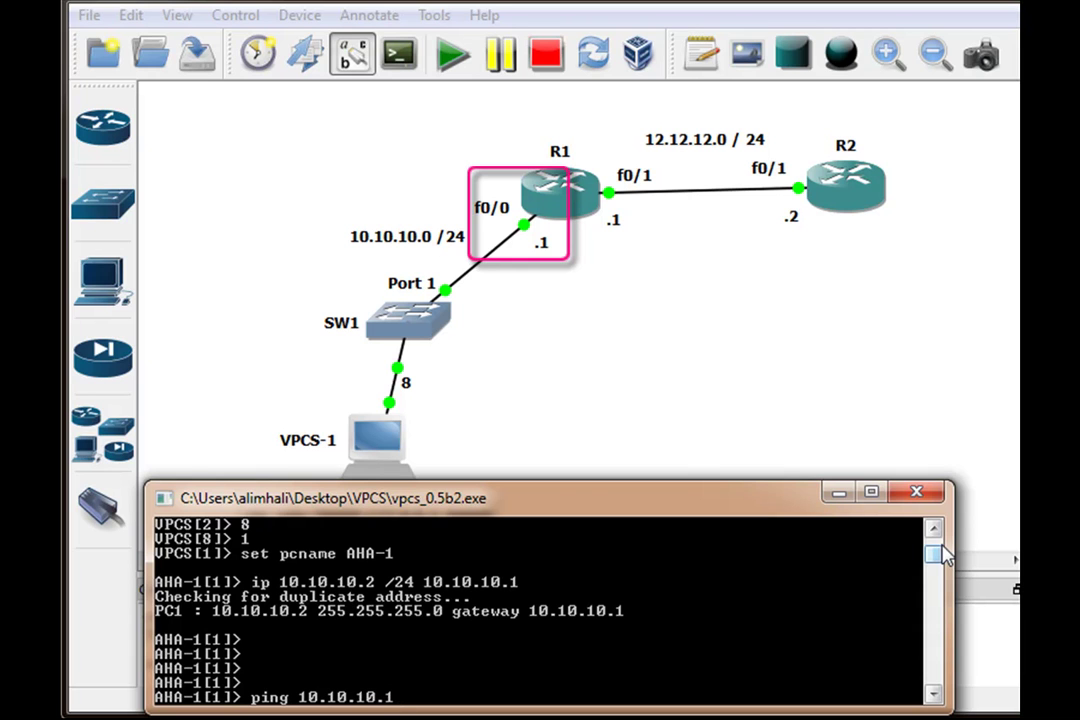
{"action": "type", "text": ".10.1"}
{"action": "key", "text": "Return"}
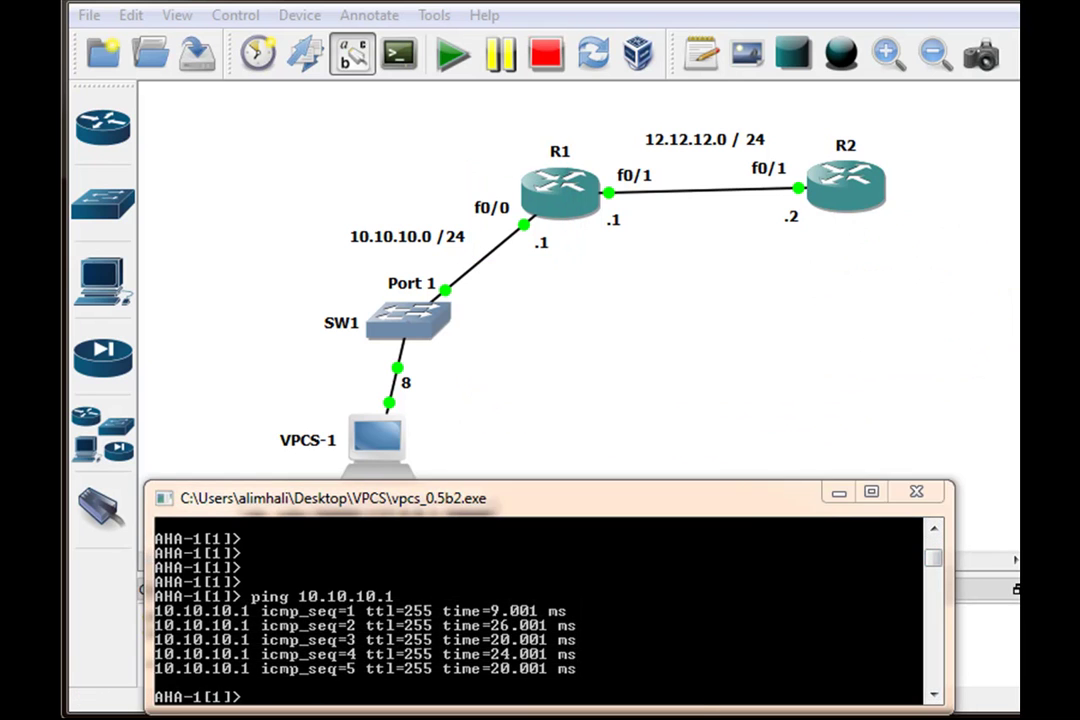
From the R2 console, ping 10.10.10.1 and then the VPCS at 10.10.10.2, getting 5/5 replies.
{"action": "key", "text": "alt+Tab"}
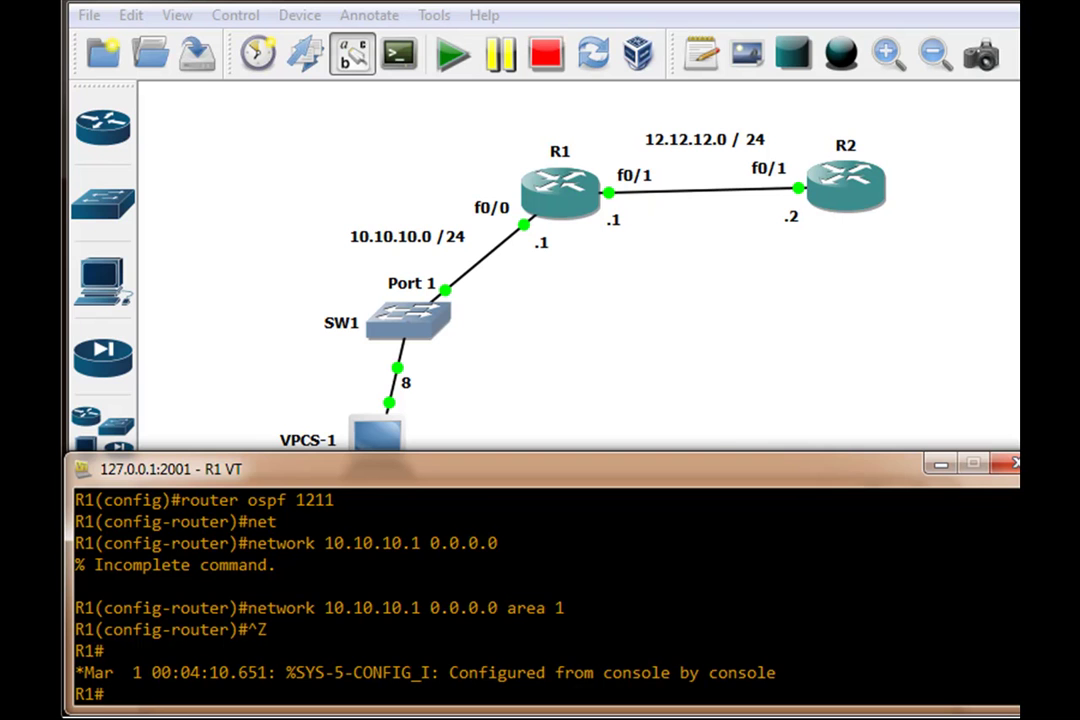
{"action": "type", "text": "ping 10.10.10.1"}
{"action": "key", "text": "Return"}
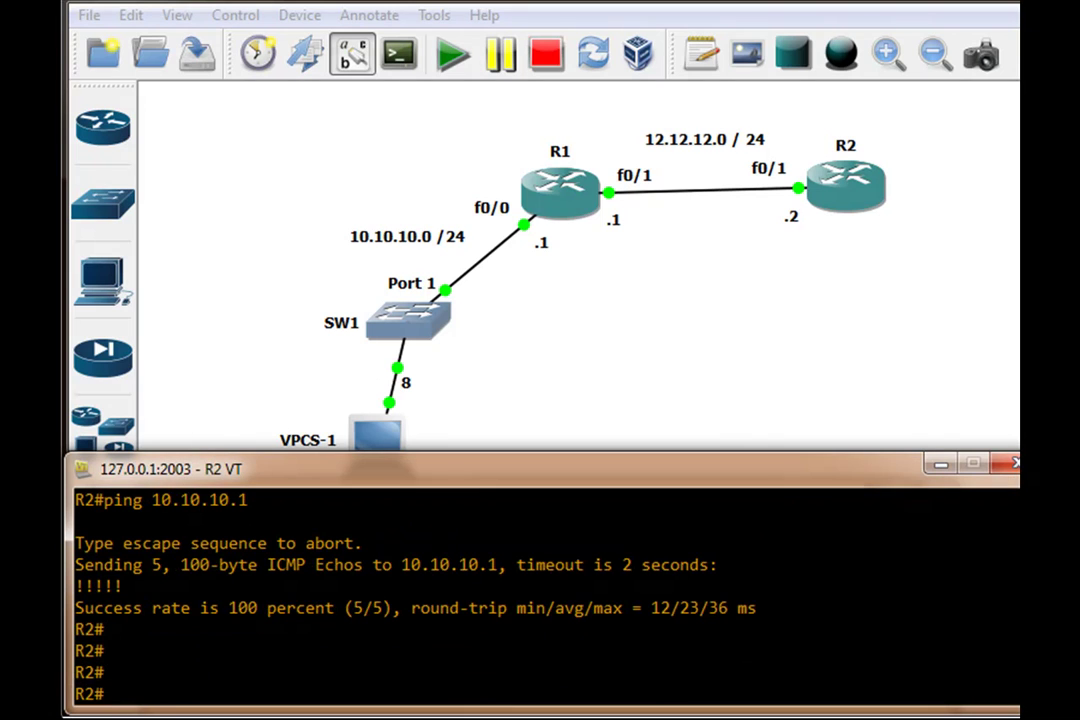
{"action": "type", "text": "ping 10.10.10.2"}
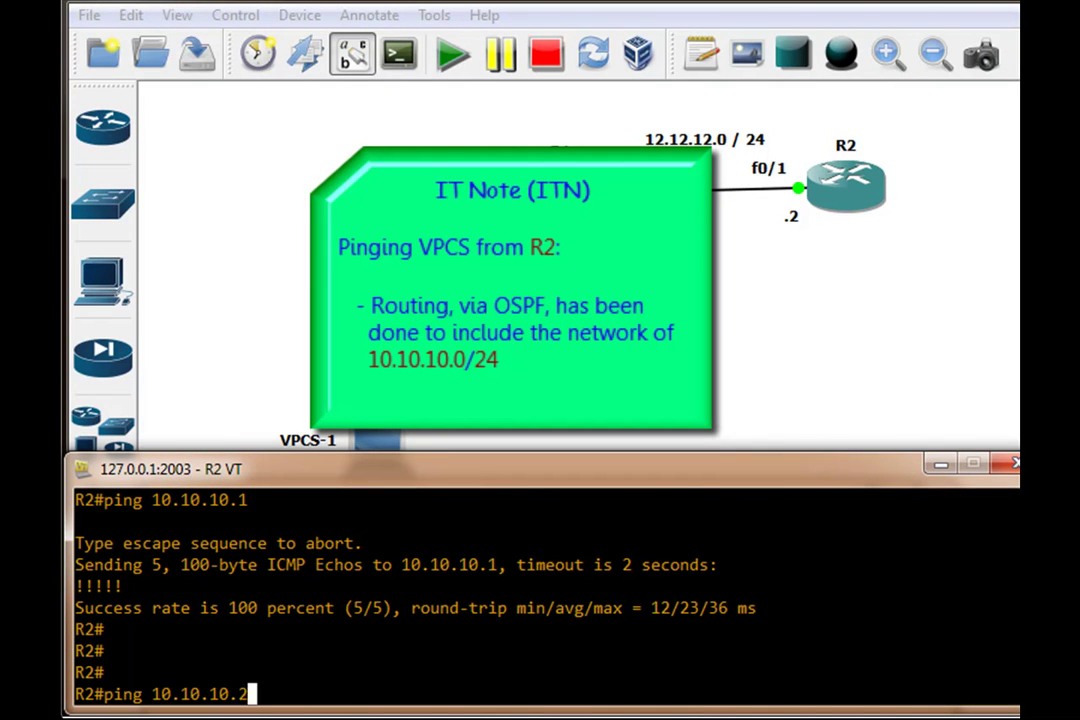
{"action": "key", "text": "Return"}
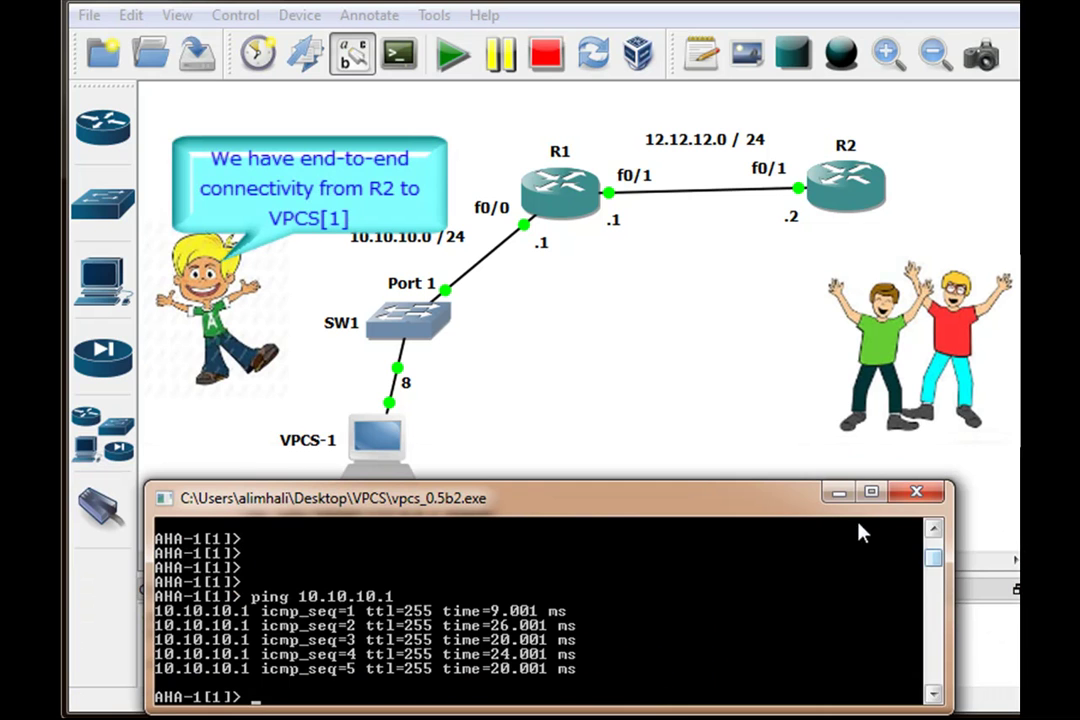
Minimize the VPCS console to reveal the GNS3 workspace with VPCS-1 linked to SW1 port 8.
{"action": "left_click", "coordinate": [838, 491]}
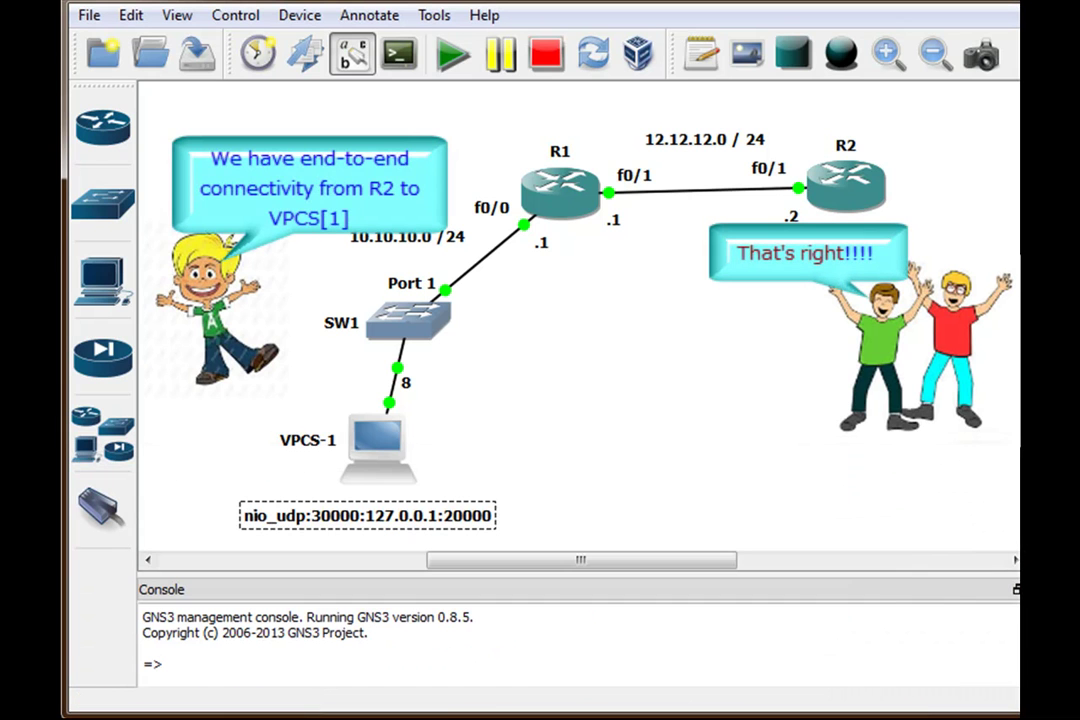